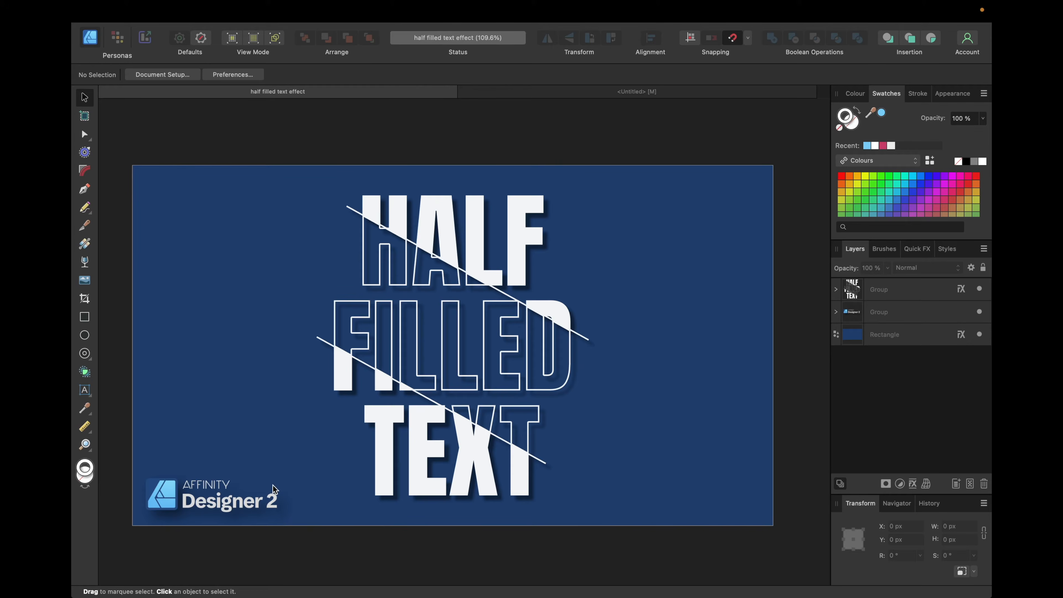
In the untitled document, add artistic text reading HALF, FILLED and TEXT on three separate lines
left_click(614, 94)
key("m")
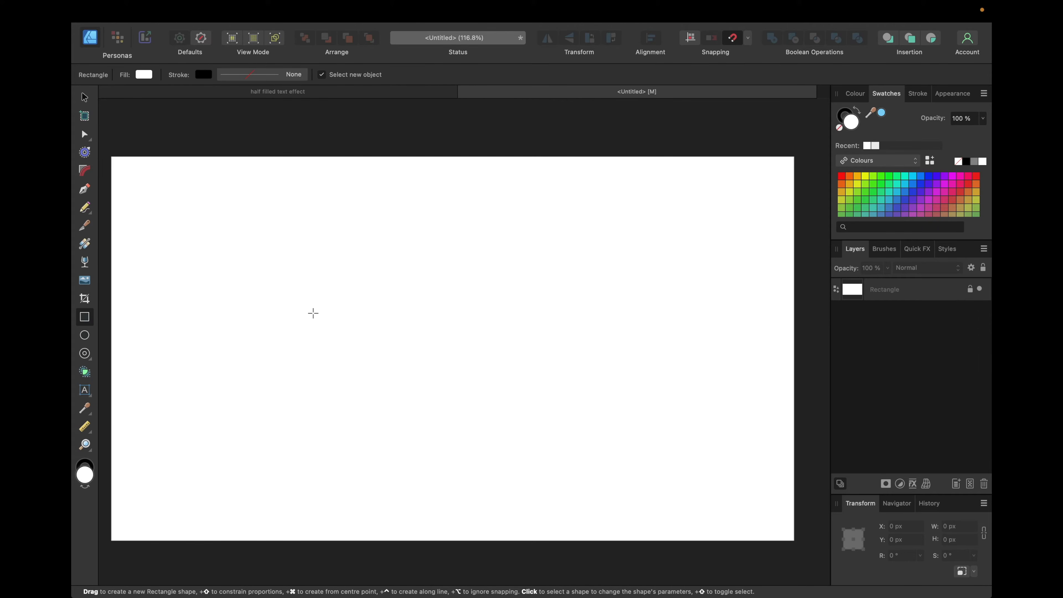
left_click(87, 392)
left_click(431, 271)
type("HALF")
key("Return")
type("FILLED")
key("Return")
type("TEXT")
key("Escape")
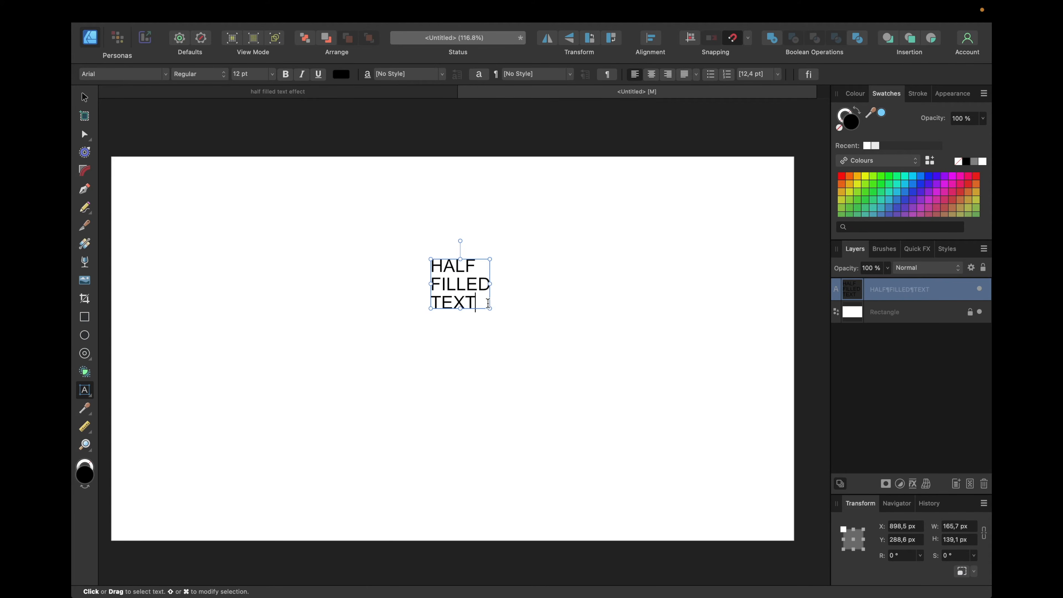
Centre-align all three lines of the text and set their font to Anton
key("super+a")
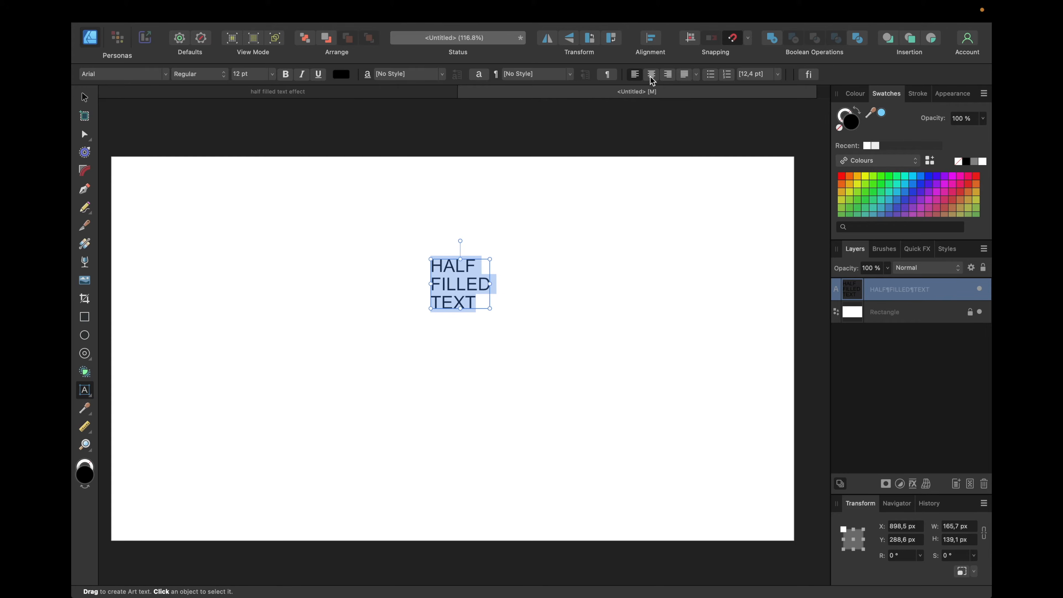
left_click(651, 78)
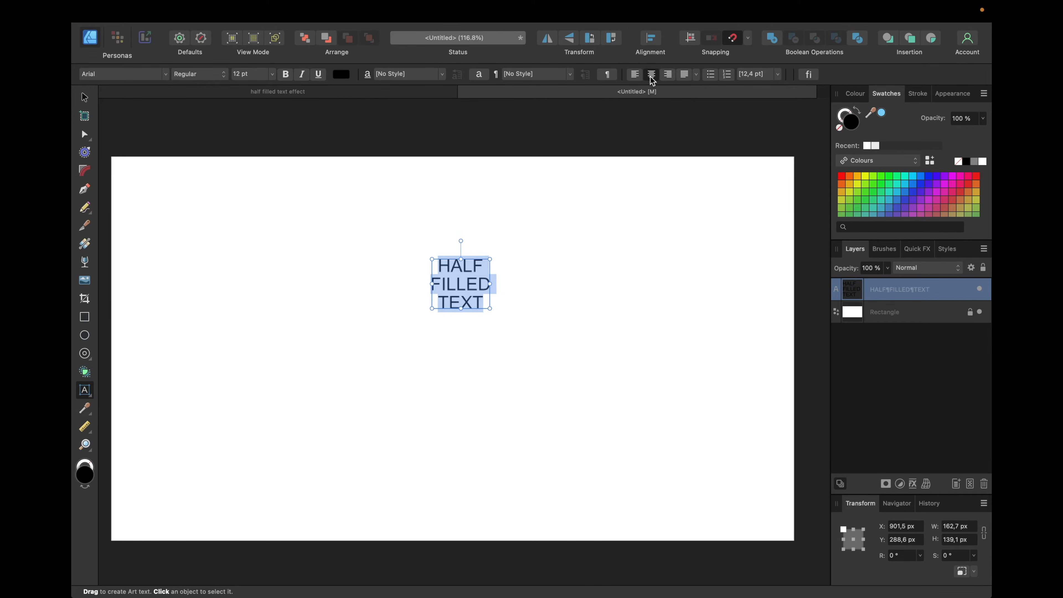
left_click(166, 75)
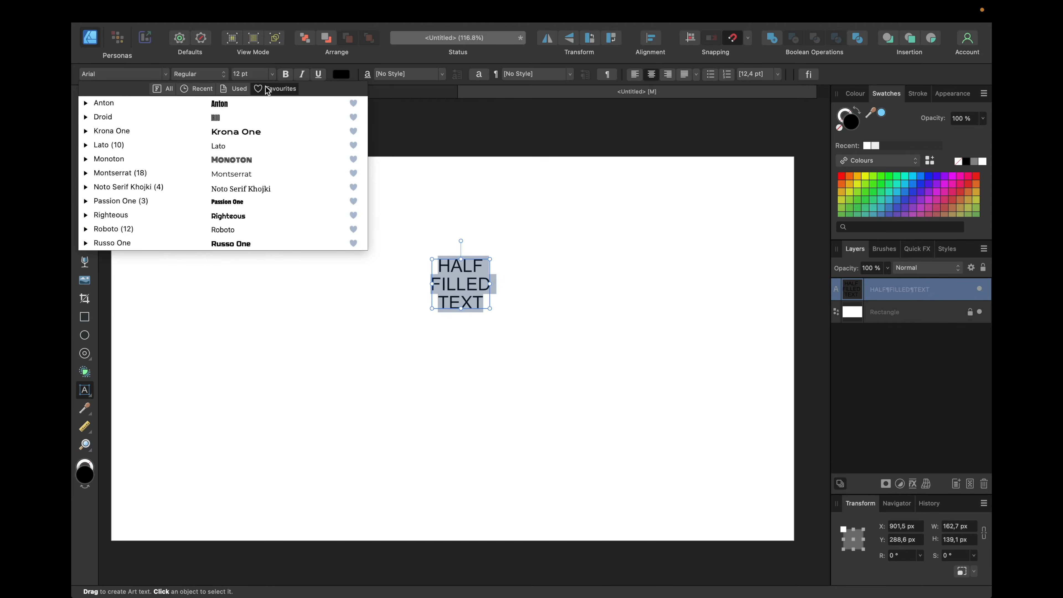
left_click(261, 105)
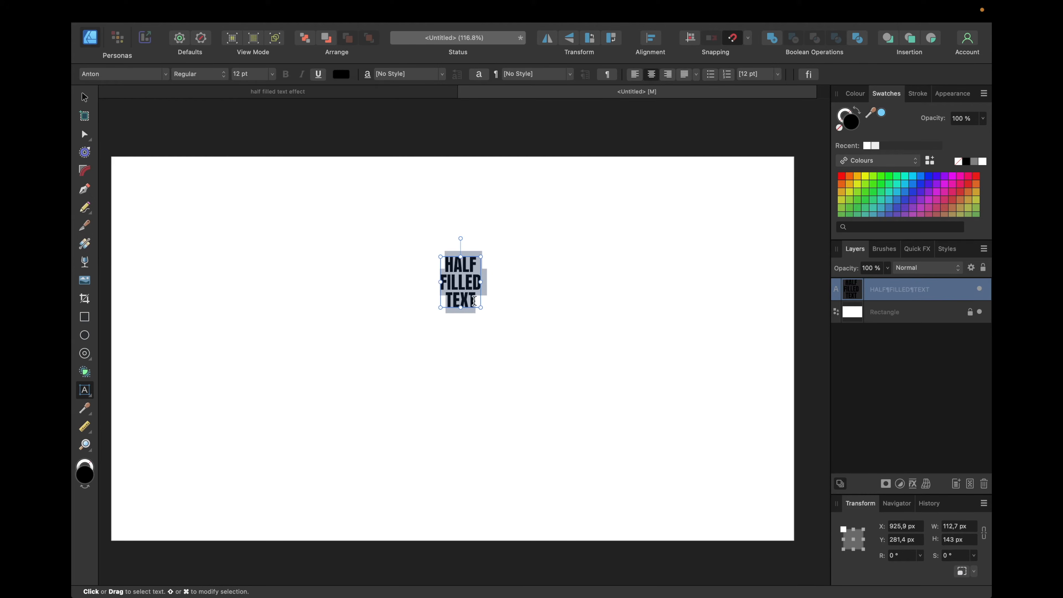
Enlarge the text block to about 614 by 779 px and centre it on the artboard
left_click_drag(480, 307, 643, 458)
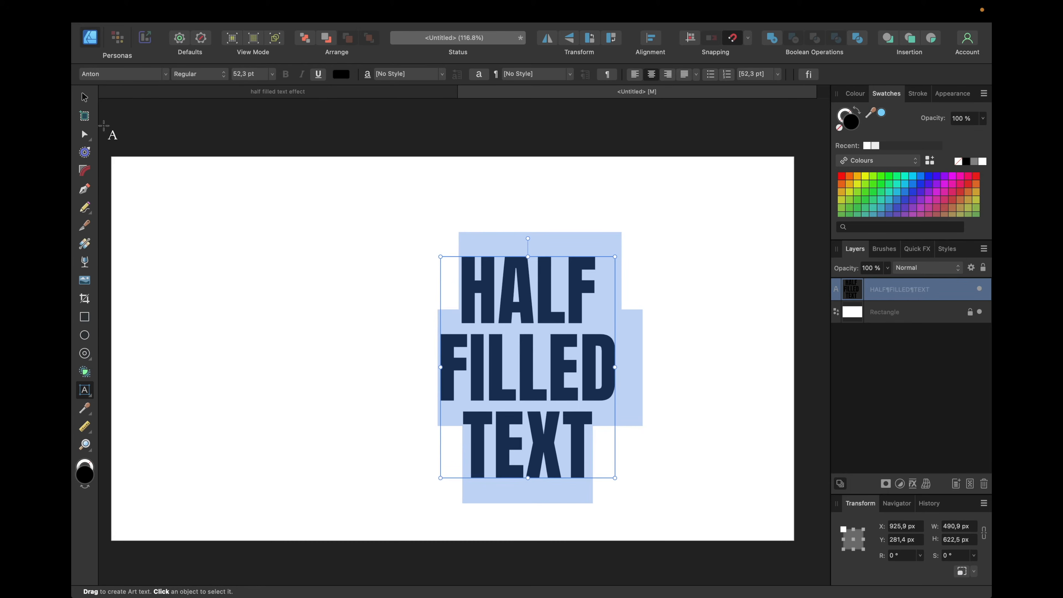
left_click(85, 97)
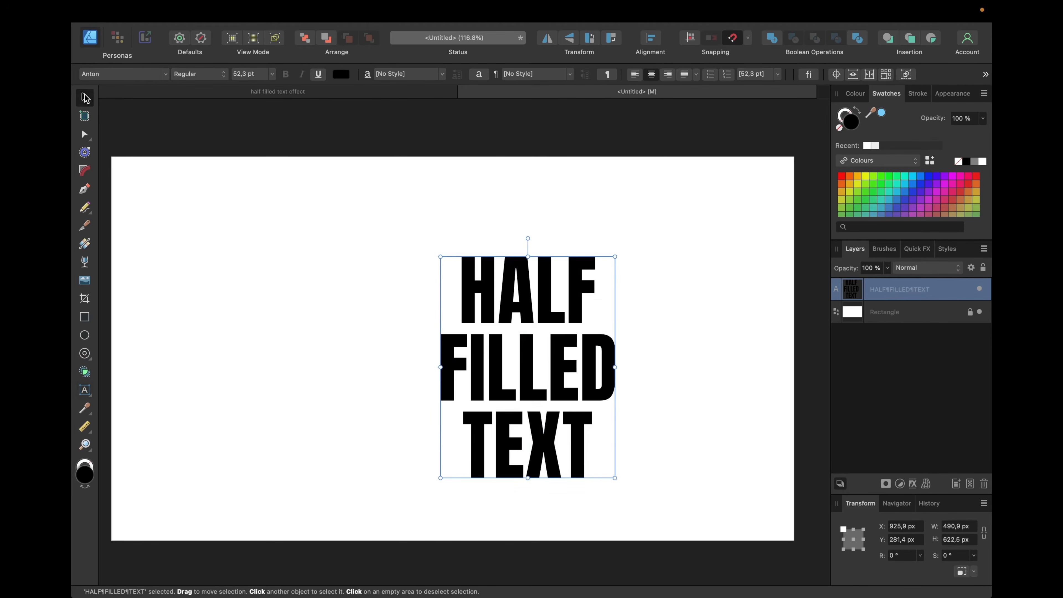
left_click(277, 144)
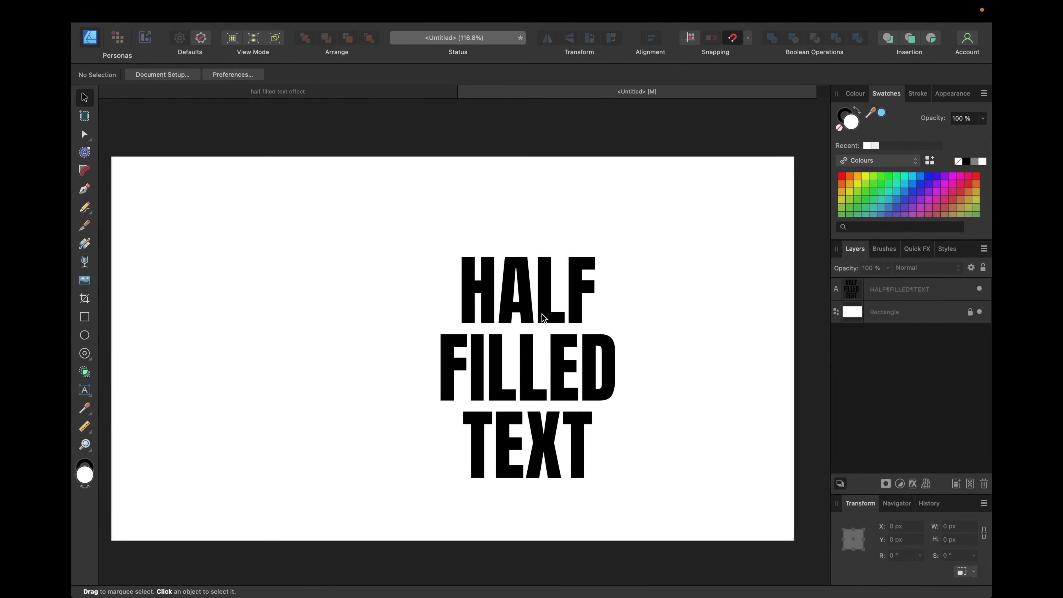
left_click(531, 340)
left_click_drag(553, 349, 481, 334)
left_click_drag(540, 460, 585, 515)
left_click_drag(538, 383, 515, 361)
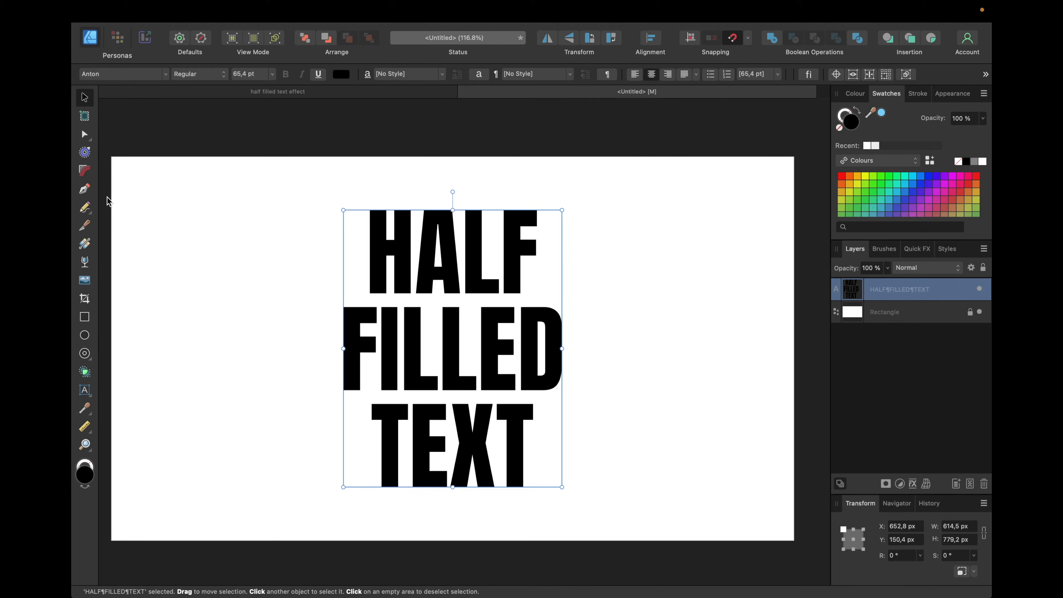
Draw a straight Pen line from the H's top-left corner through the F's bottom corner in HALF, extending it to about 715 px long
left_click(85, 190)
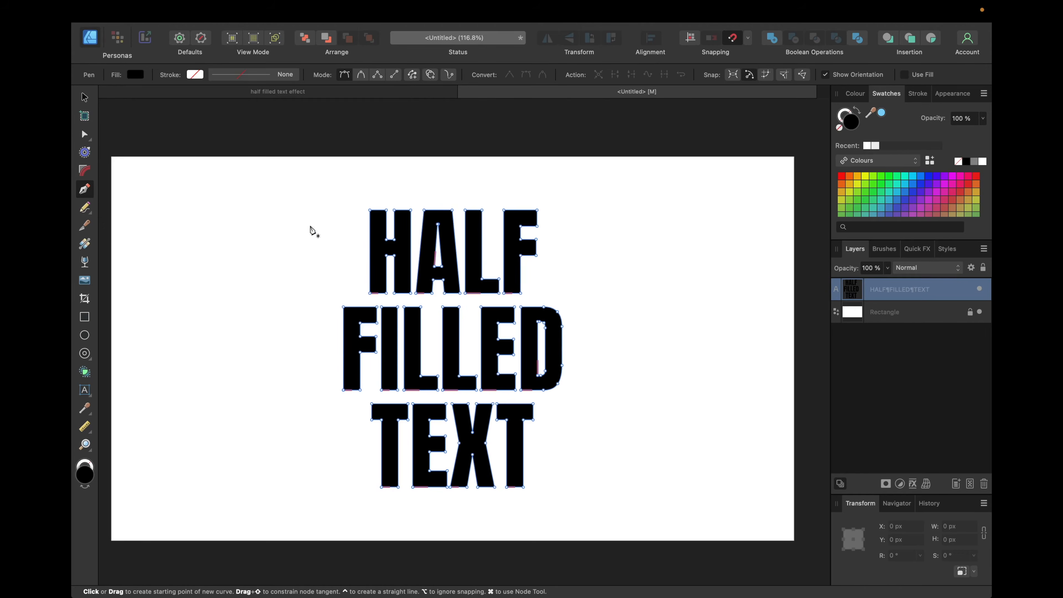
left_click(370, 211)
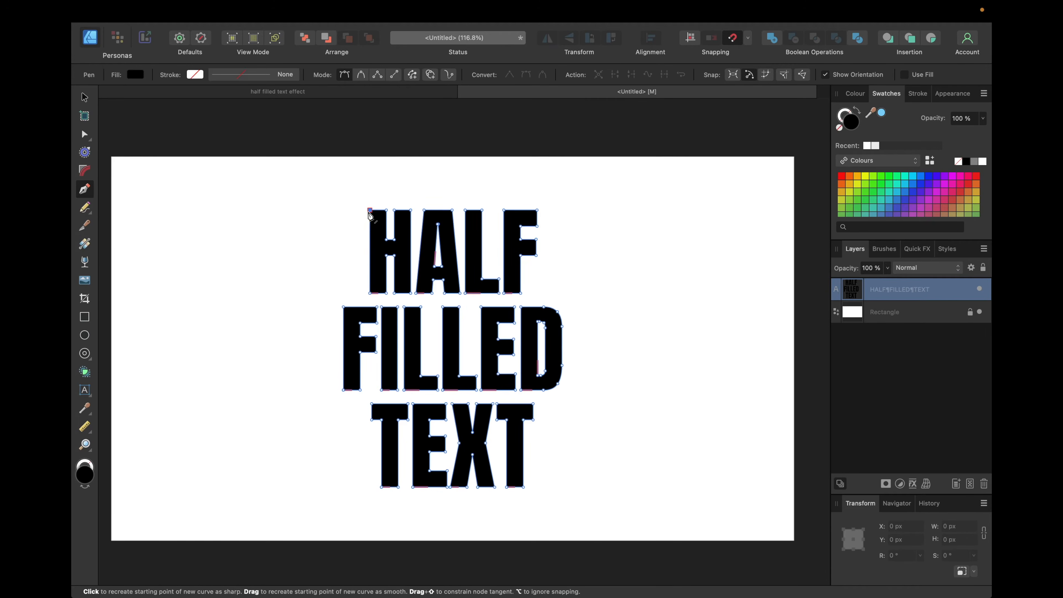
left_click(521, 294)
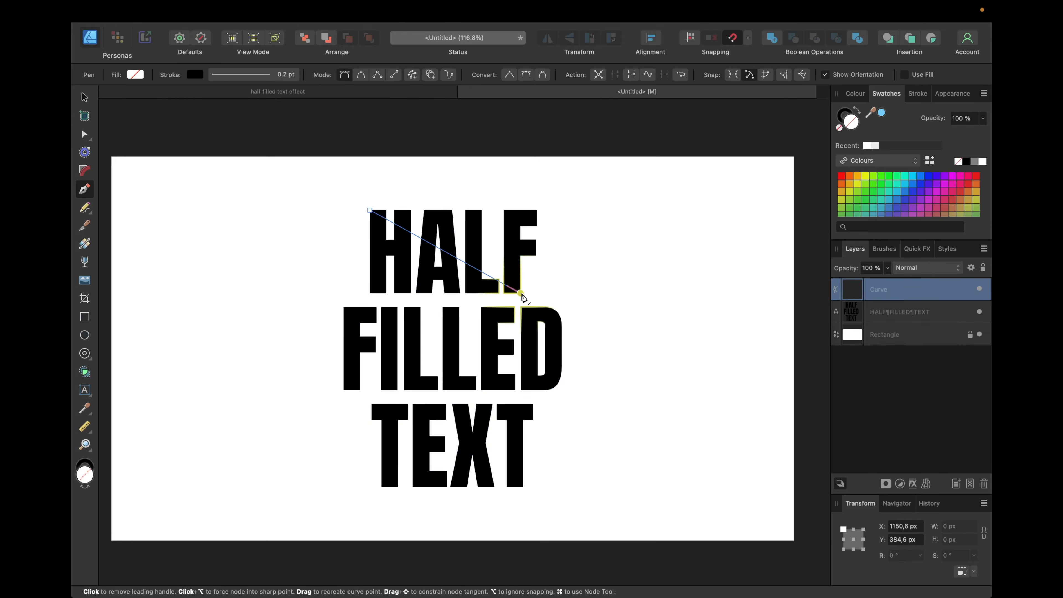
scroll(521, 295, "up", 3)
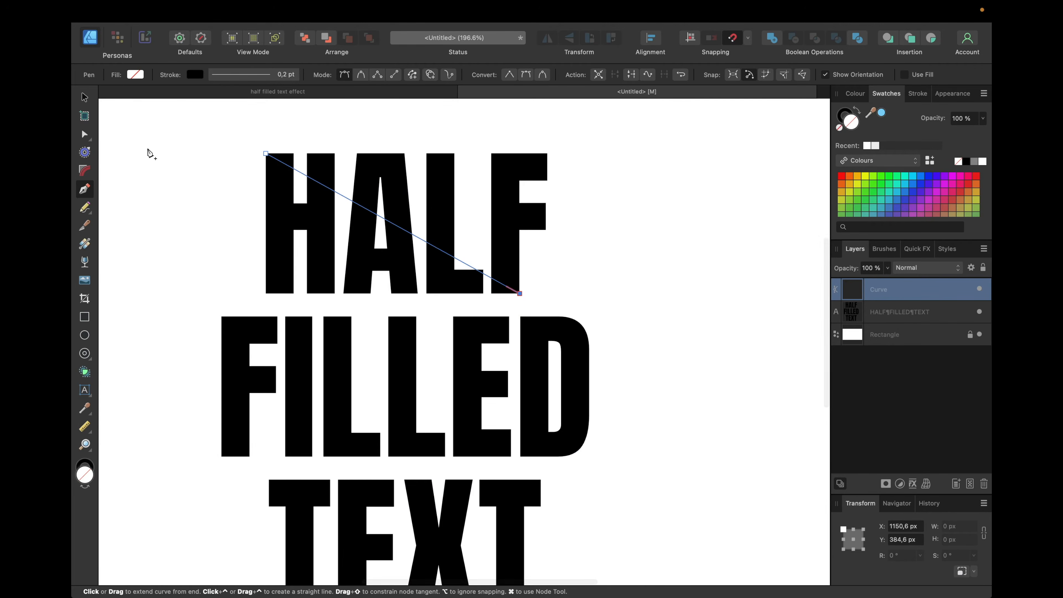
left_click(85, 97)
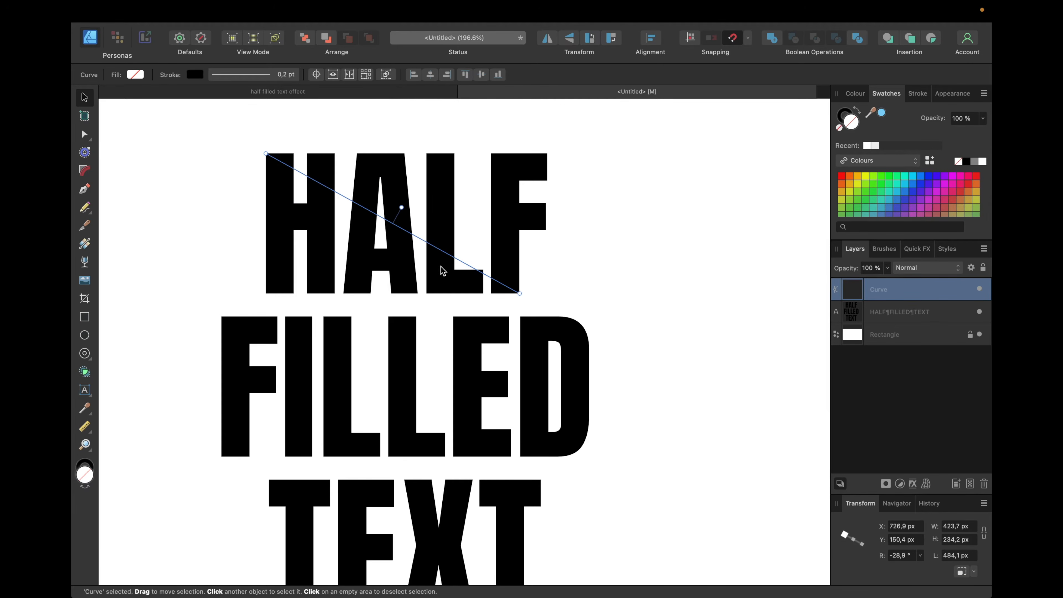
left_click_drag(518, 292, 636, 363)
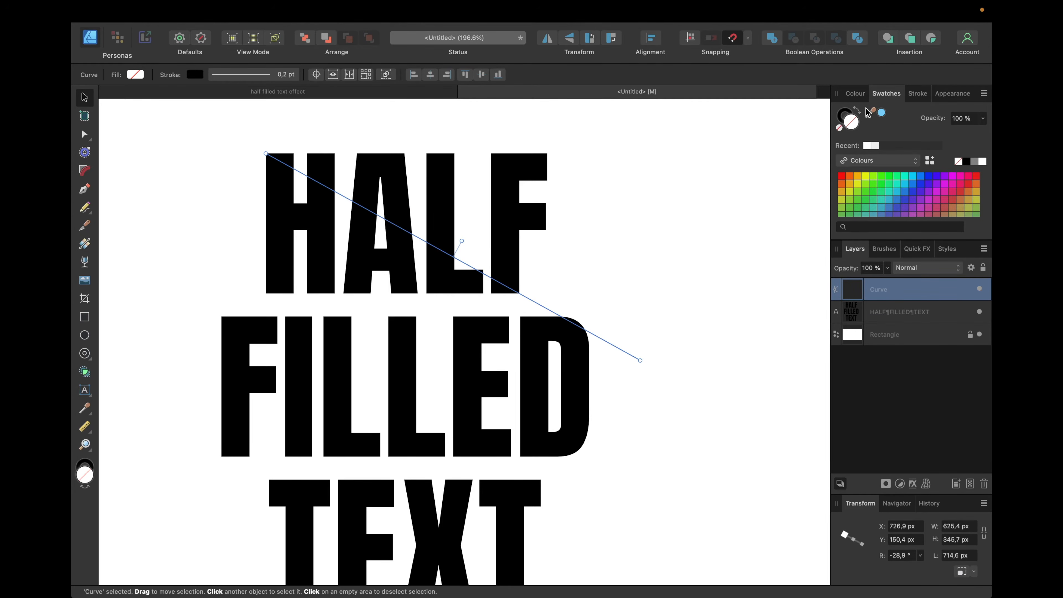
Set the diagonal line's stroke width to 1 pt and shift it down and left so it overhangs HALF and FILLED on both sides
left_click(845, 113)
left_click(916, 95)
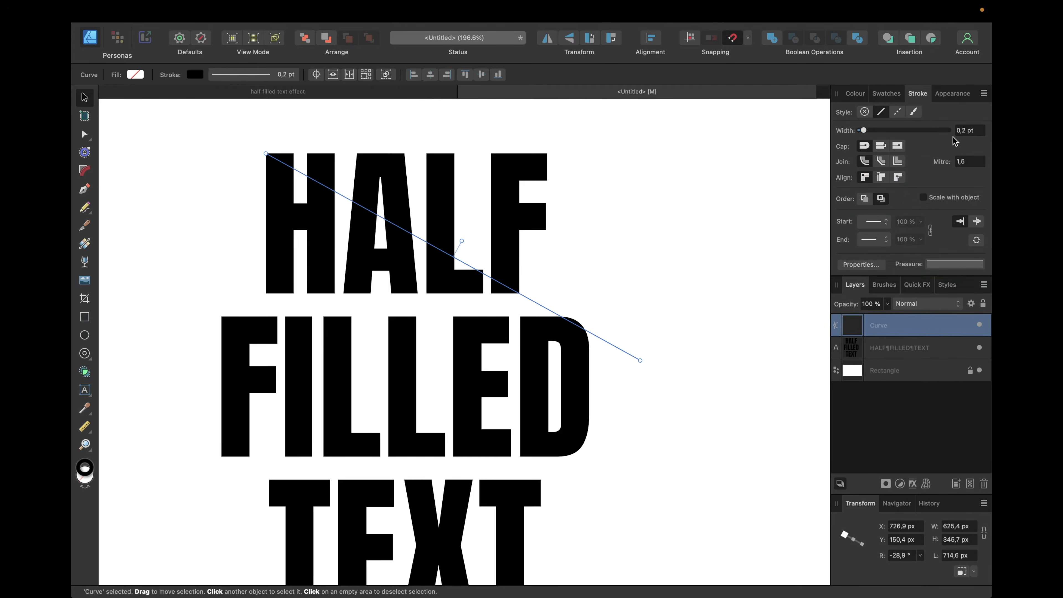
left_click(962, 133)
type("1")
key("Return")
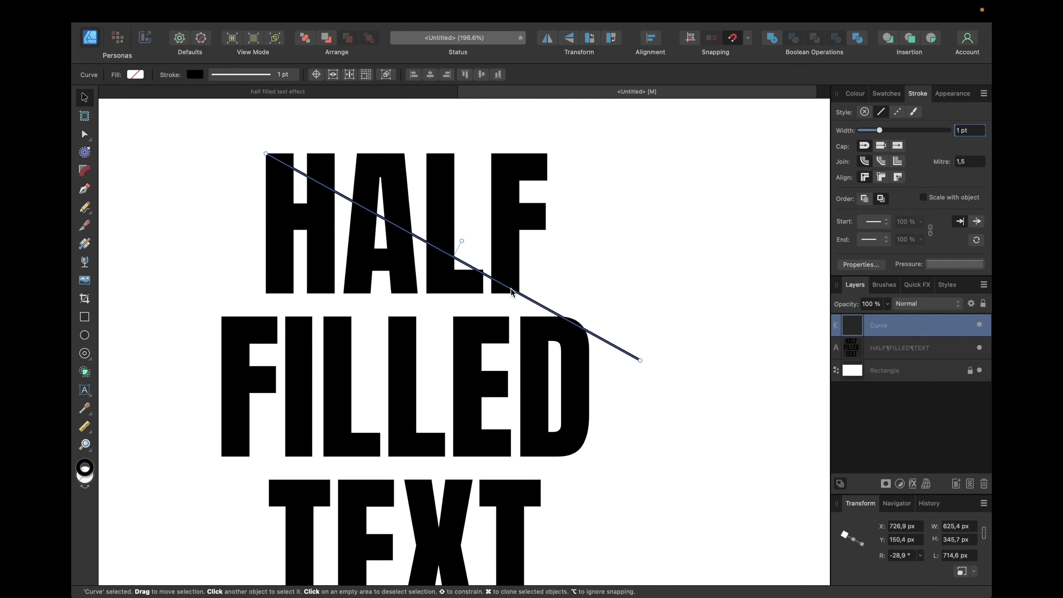
left_click_drag(513, 292, 482, 312)
scroll(482, 312, "down", 3)
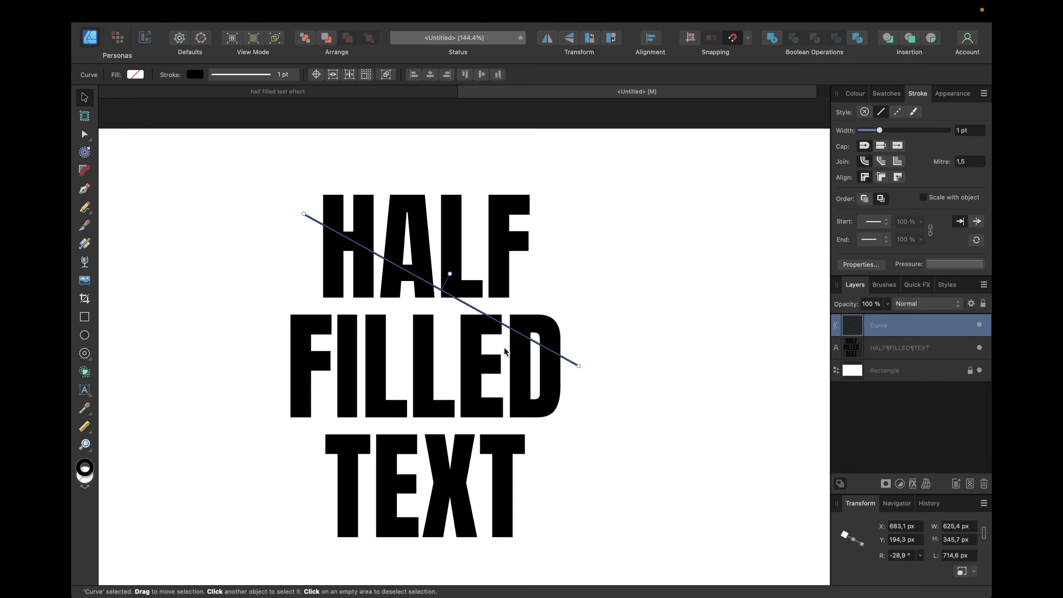
Duplicate the diagonal line, place the copy across FILLED and TEXT, and adjust its ends to a length of about 678 px
key("super+j")
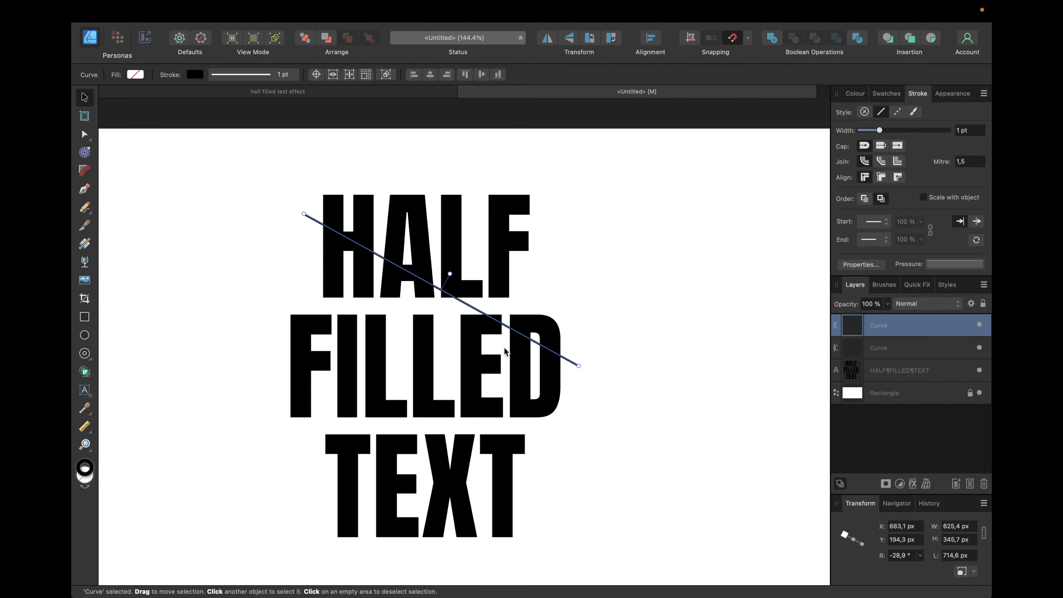
key("super+j")
key("super+z")
left_click_drag(492, 321, 429, 430)
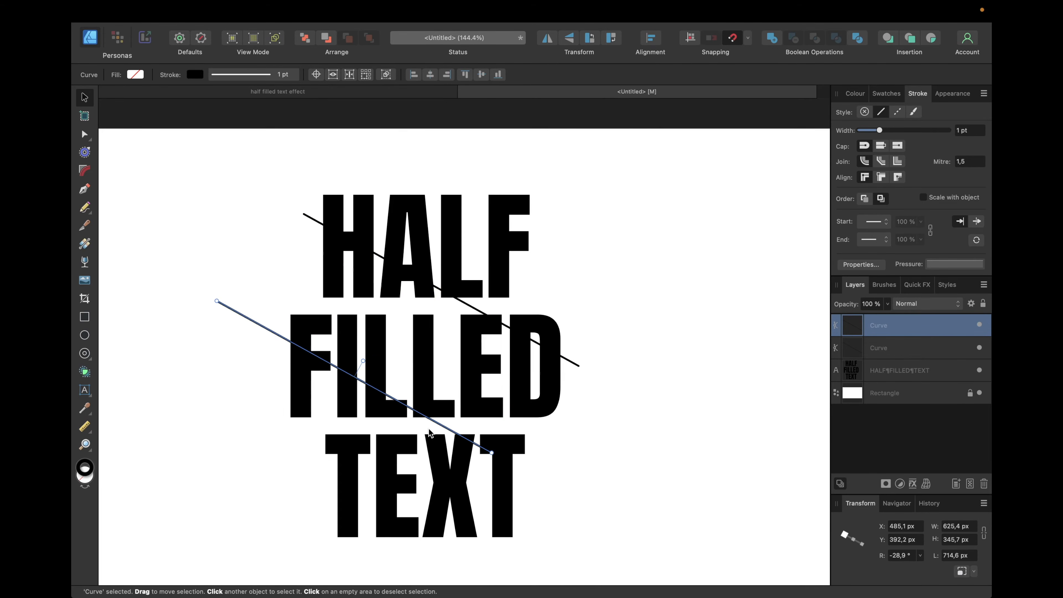
left_click_drag(491, 453, 530, 474)
left_click_drag(215, 301, 270, 331)
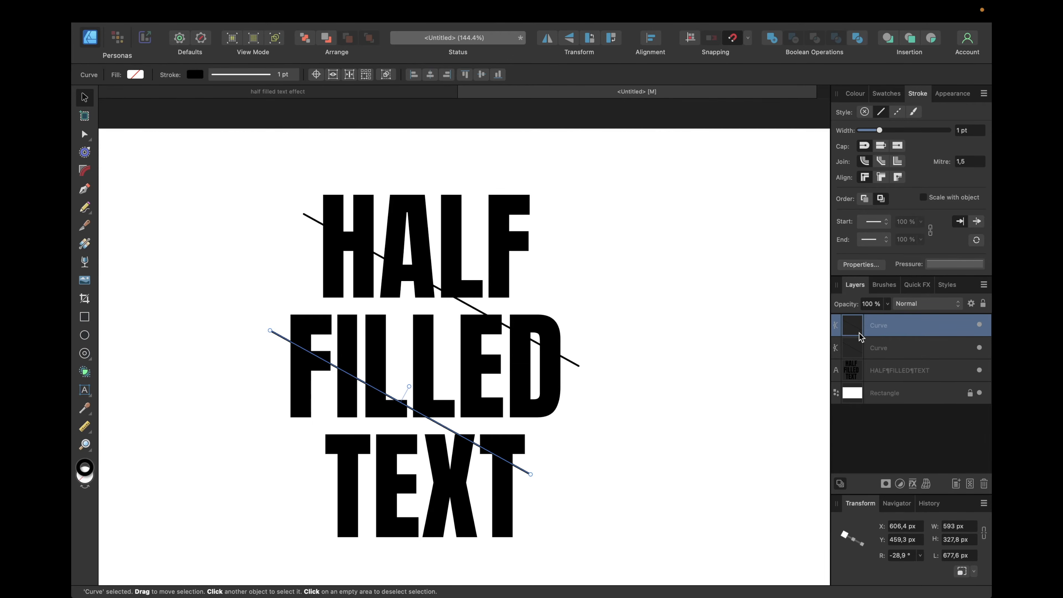
Fill the text with orange from the colour swatches so it stands out from the black lines
left_click(881, 372)
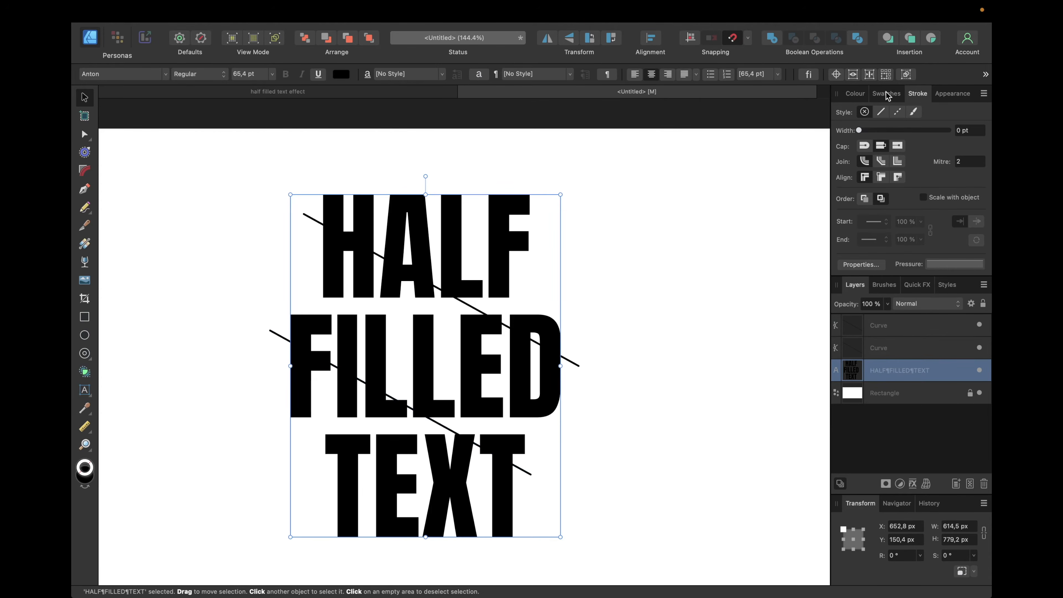
left_click(864, 94)
left_click(880, 93)
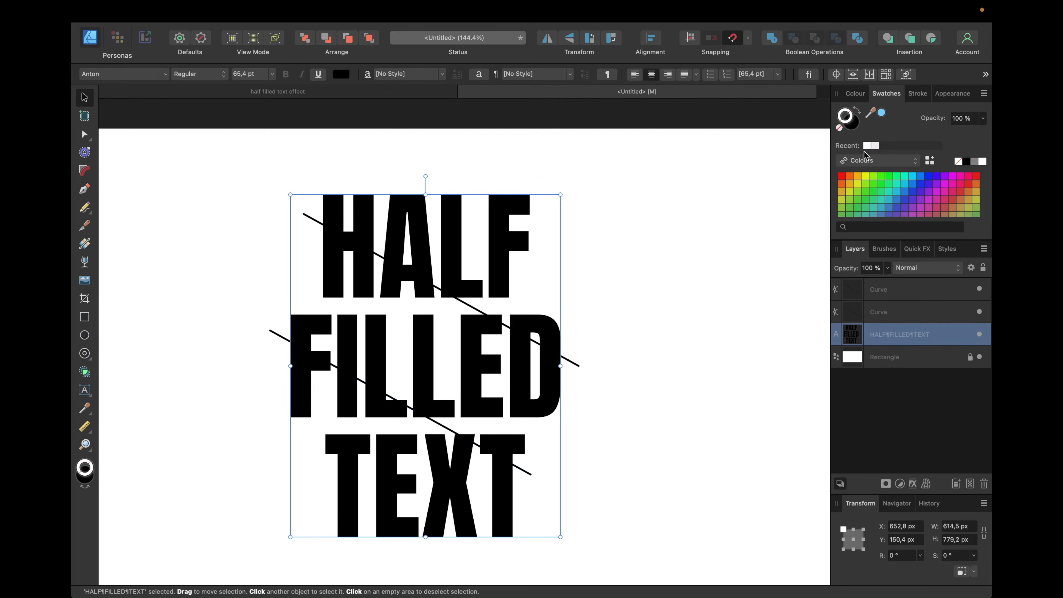
left_click(850, 178)
left_click(839, 127)
left_click(850, 177)
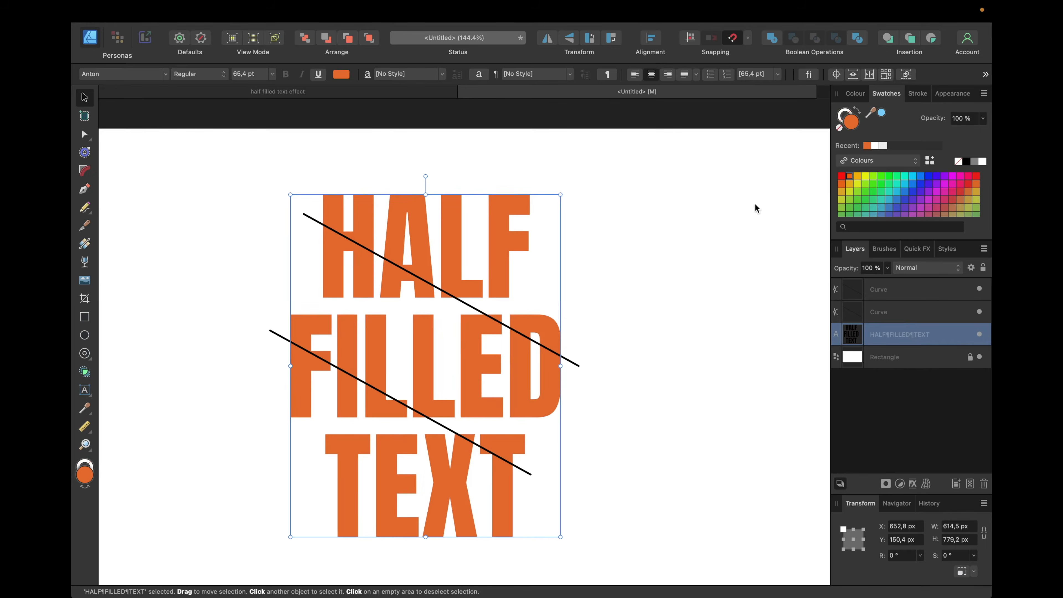
left_click(646, 228)
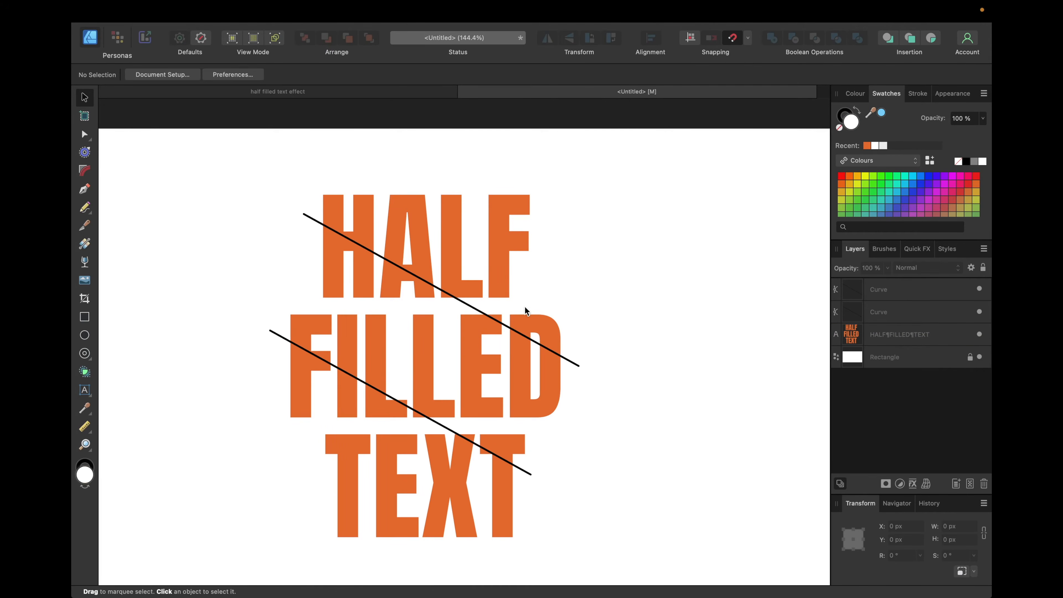
Cut the text with the Knife tool in a straight line along the upper diagonal line
left_click(888, 333)
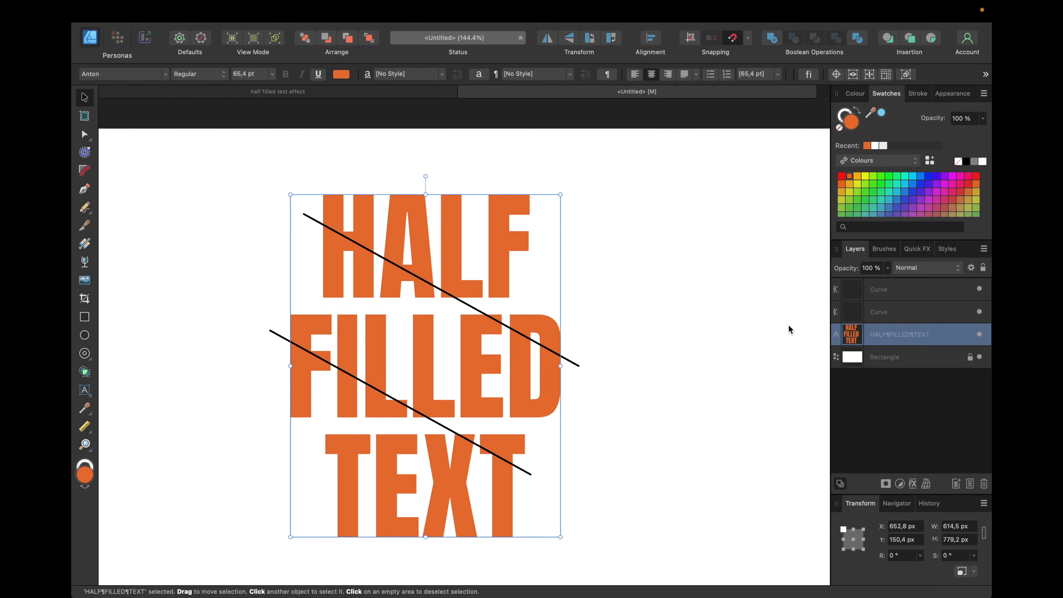
left_click(84, 226)
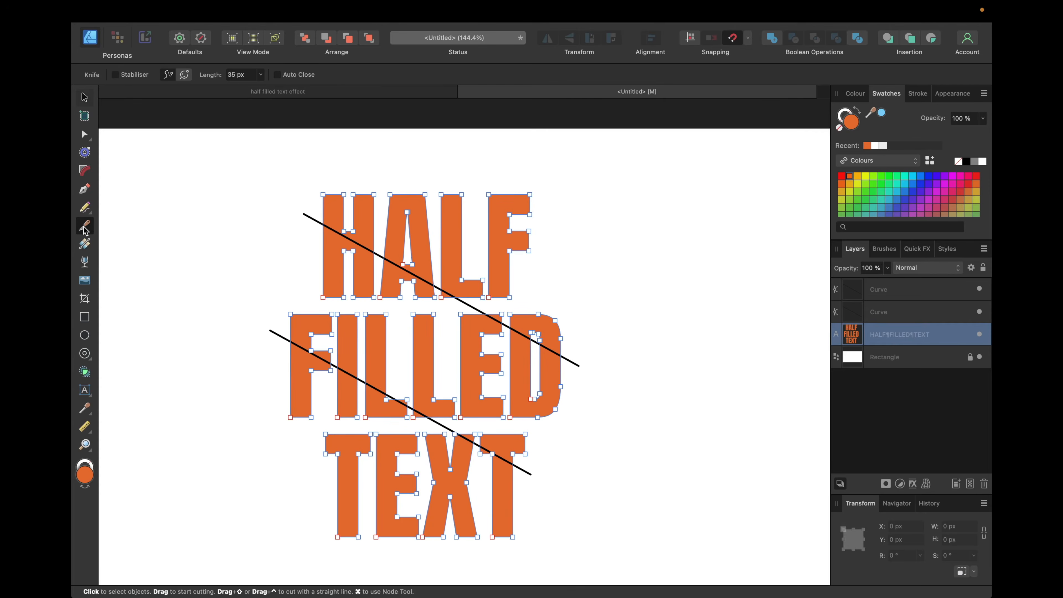
scroll(240, 221, "up", 5)
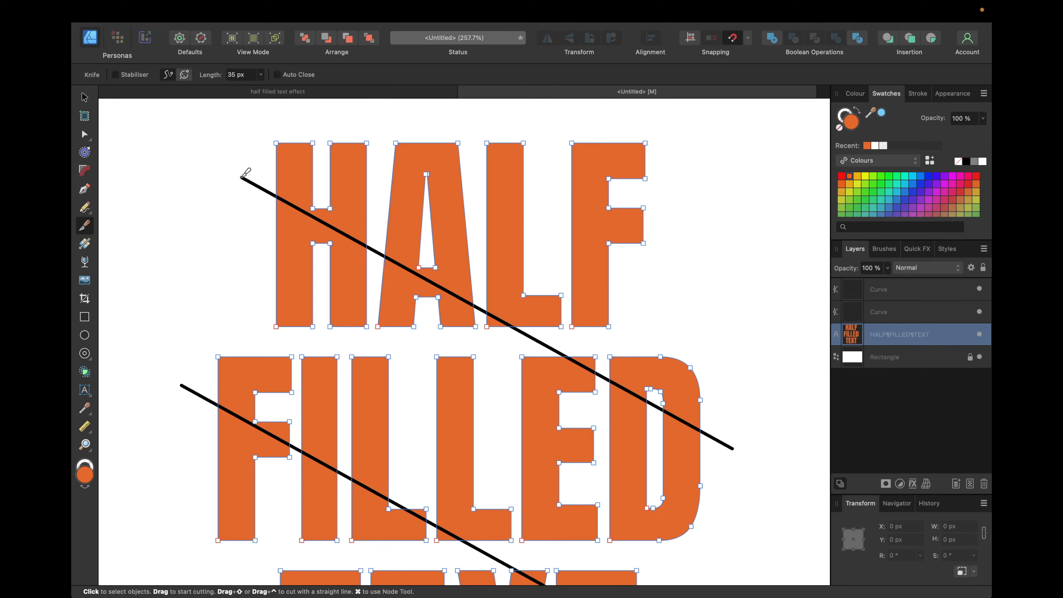
mouse_move(245, 175)
left_mouse_down()
mouse_move(690, 406)
mouse_move(741, 449)
left_mouse_up()
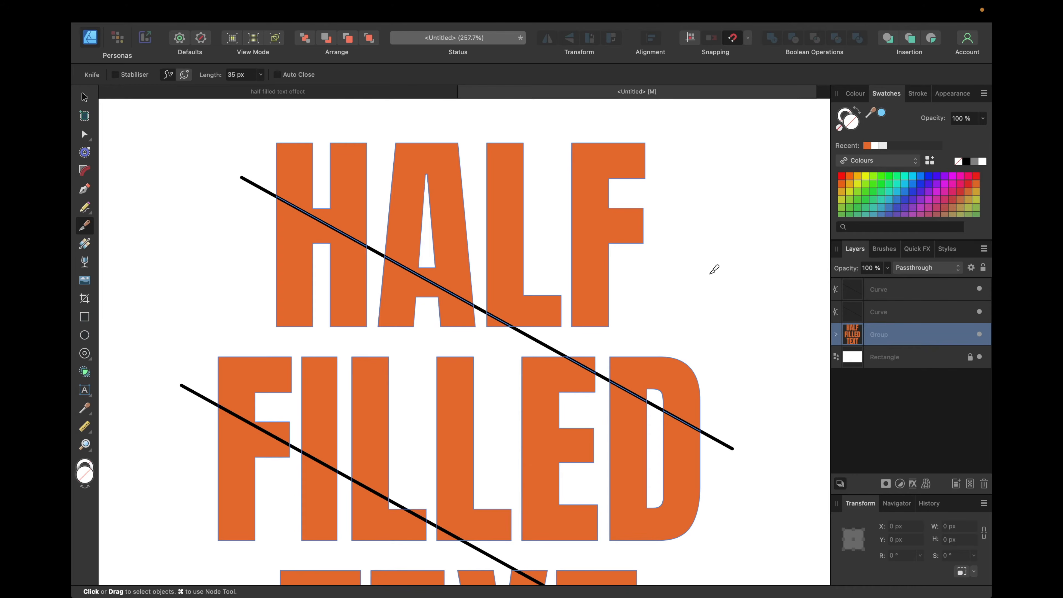
Select all letter curves inside the cut text's group and slice them with the Knife tool along the lower diagonal line
left_click(836, 335)
left_click(883, 356)
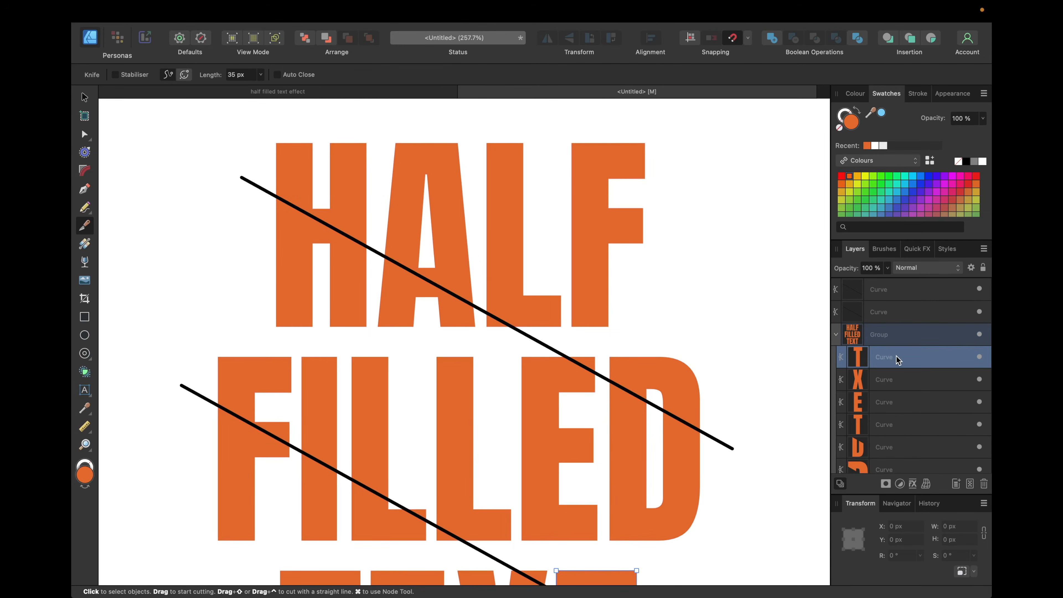
scroll(888, 396, "down", 10)
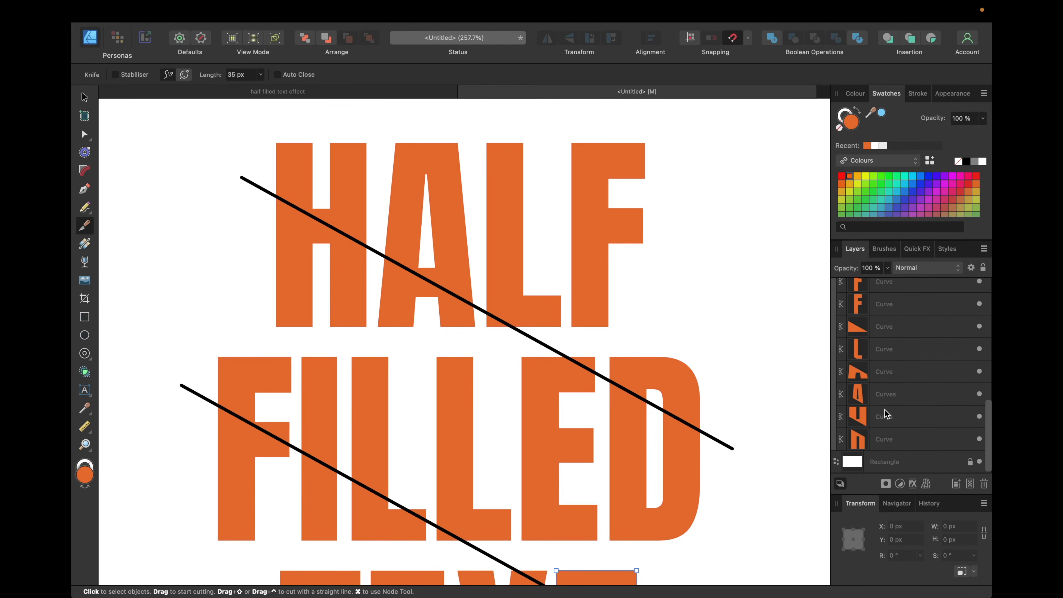
left_click(882, 443, "shift")
scroll(691, 377, "down", 5)
scroll(691, 377, "left", 2)
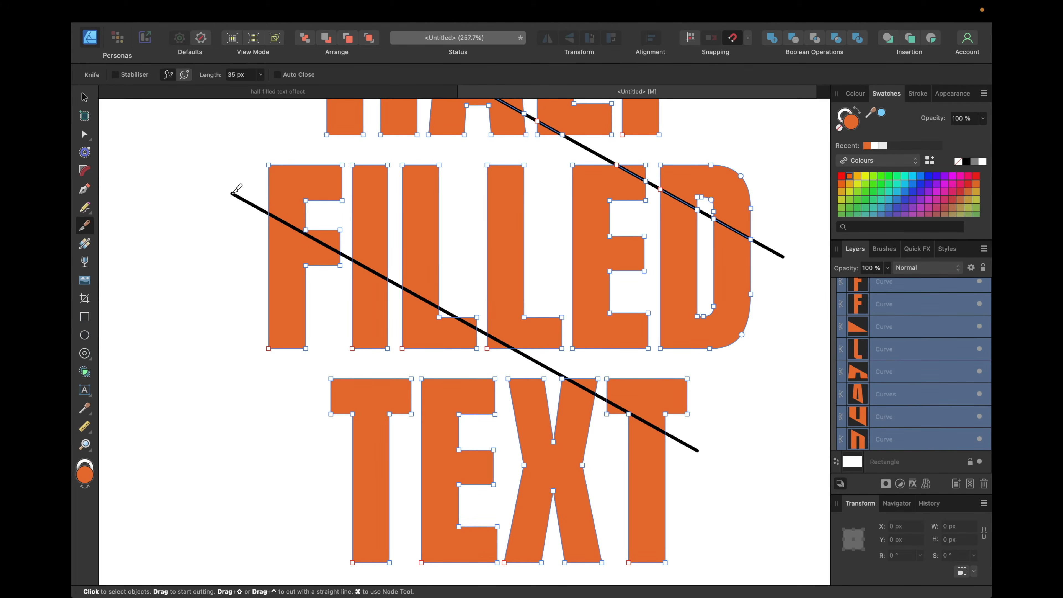
mouse_move(235, 191)
left_mouse_down()
mouse_move(618, 384)
mouse_move(712, 453)
left_mouse_up()
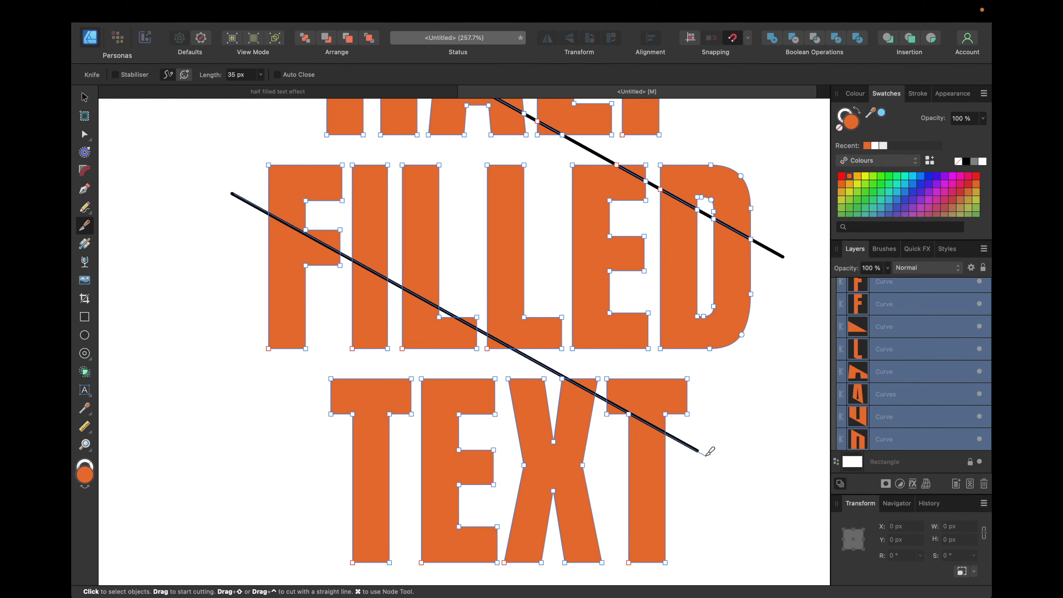
left_click_drag(711, 451, 711, 451)
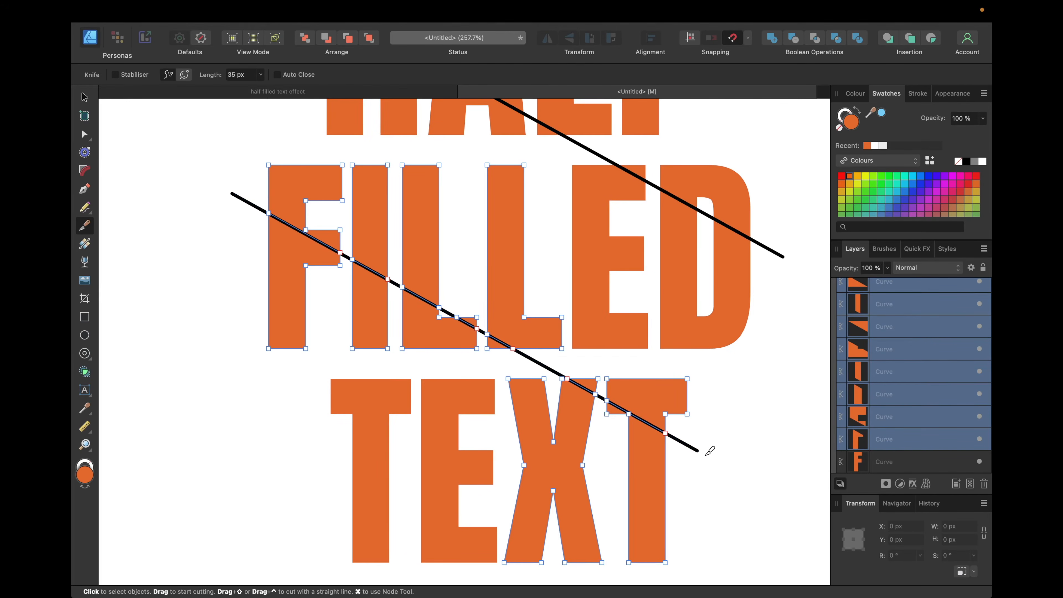
Merge the pieces of H, A, L, F, E and D above the upper diagonal line into one shape with Boolean Add
scroll(711, 451, "down", 5)
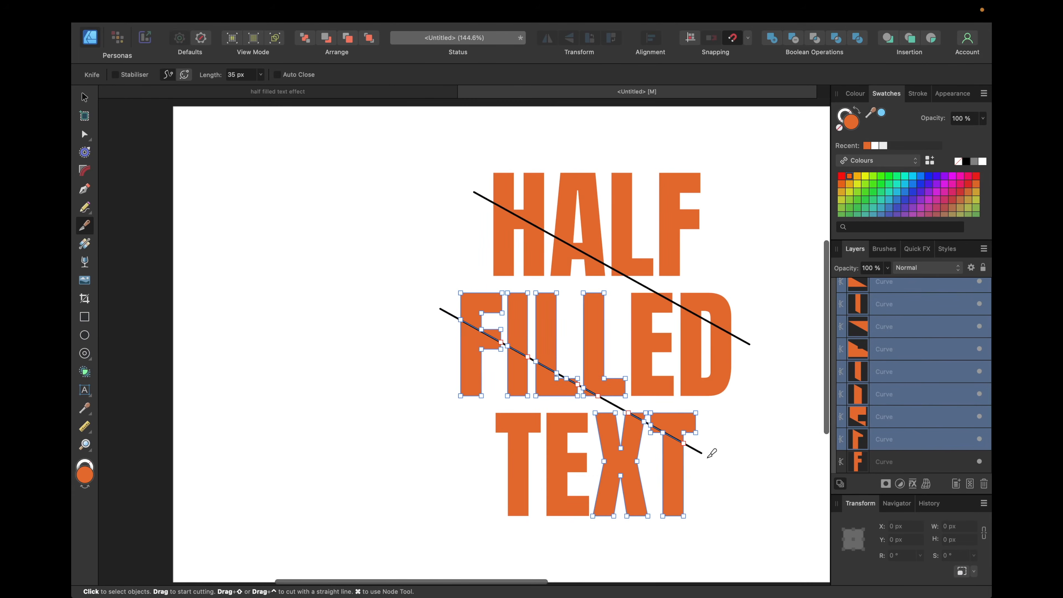
scroll(904, 362, "up", 10)
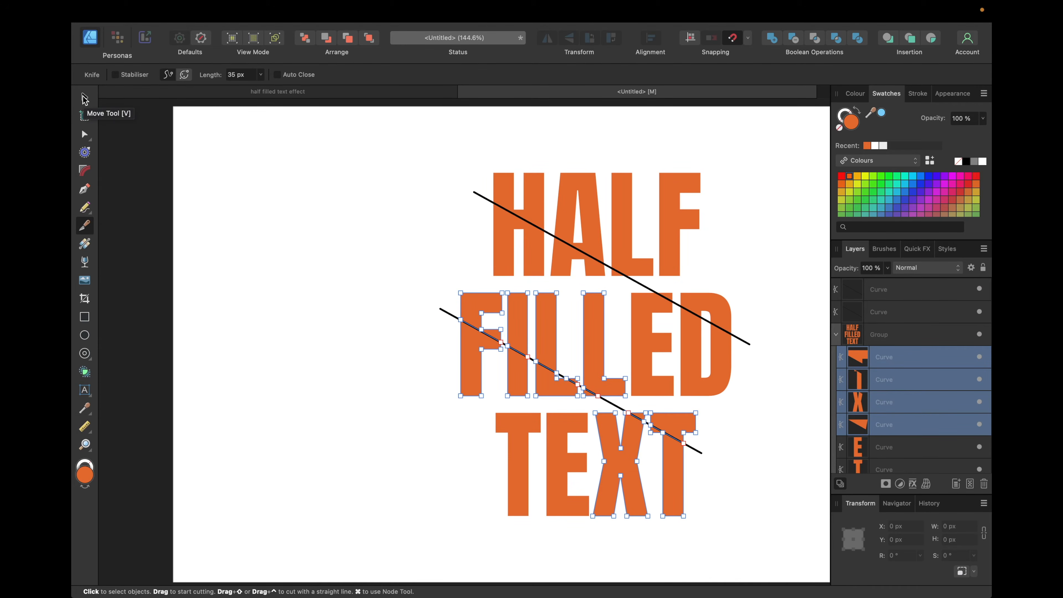
left_click(84, 98)
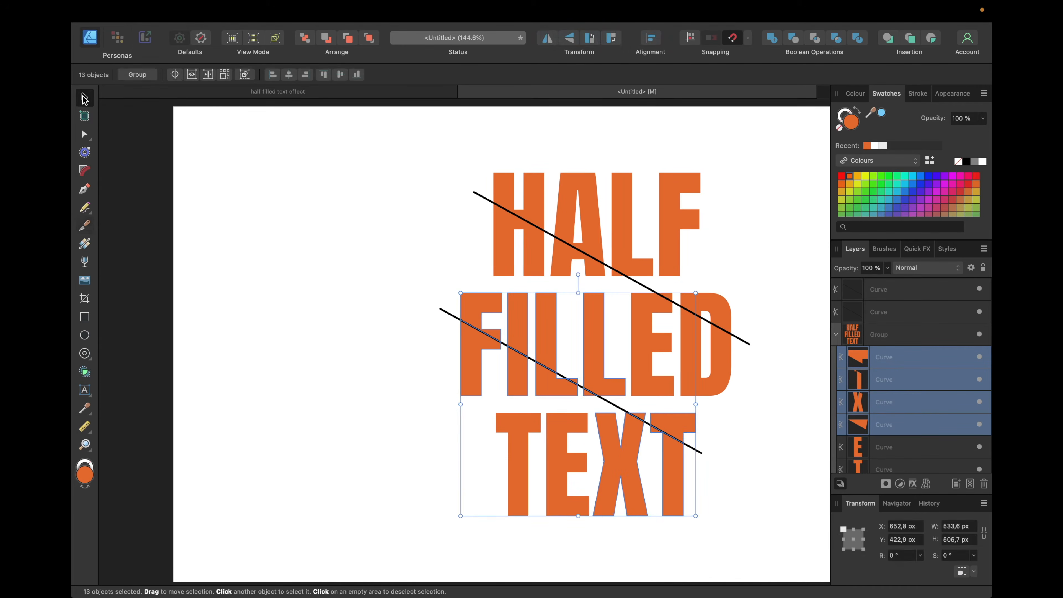
left_click(508, 179)
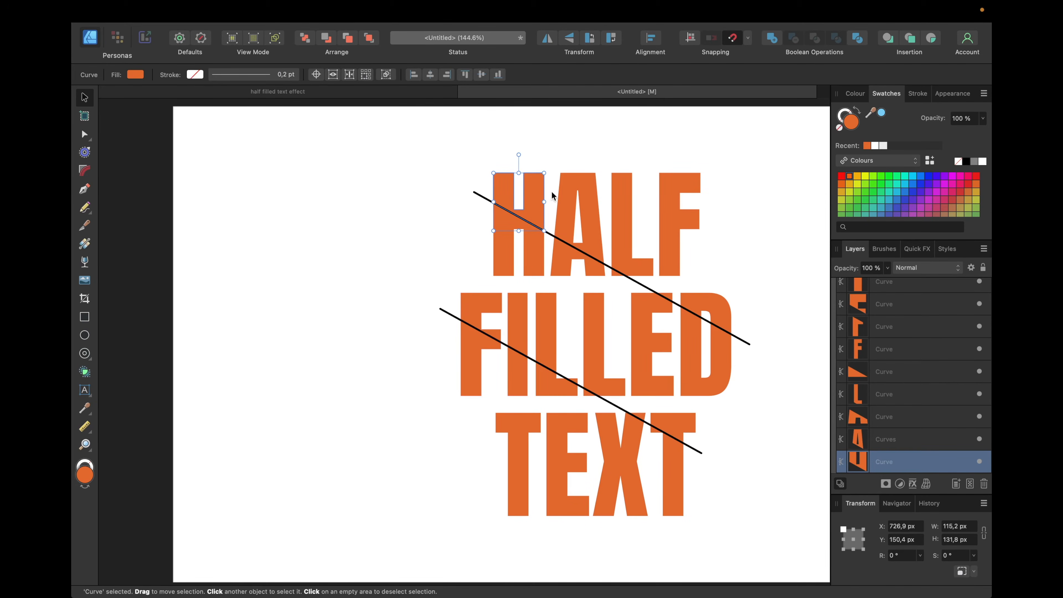
left_click(562, 195, "shift")
left_click(616, 222, "shift")
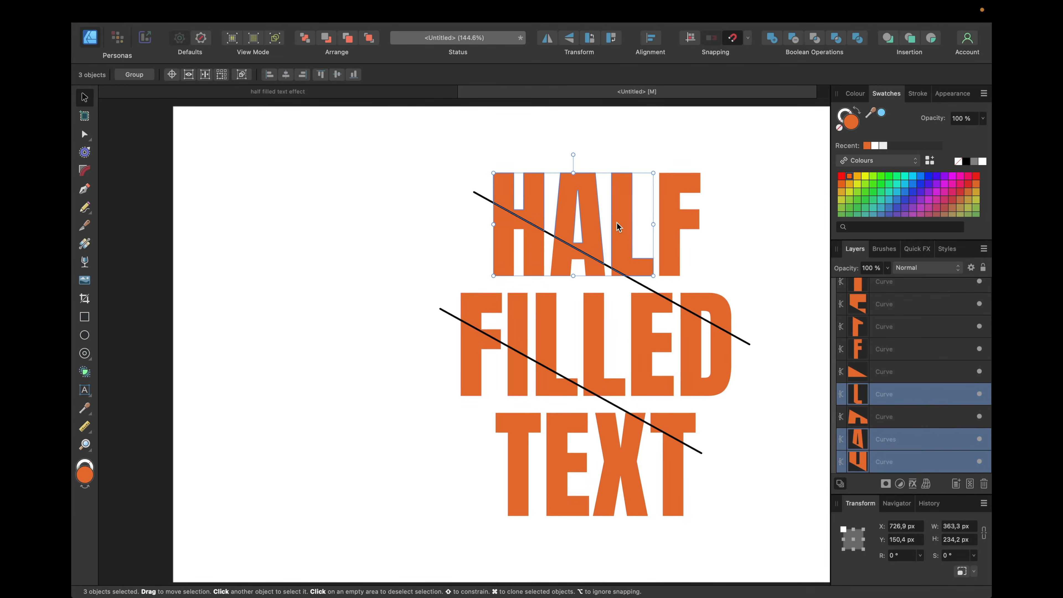
left_click(668, 254, "shift")
left_click(672, 295, "shift")
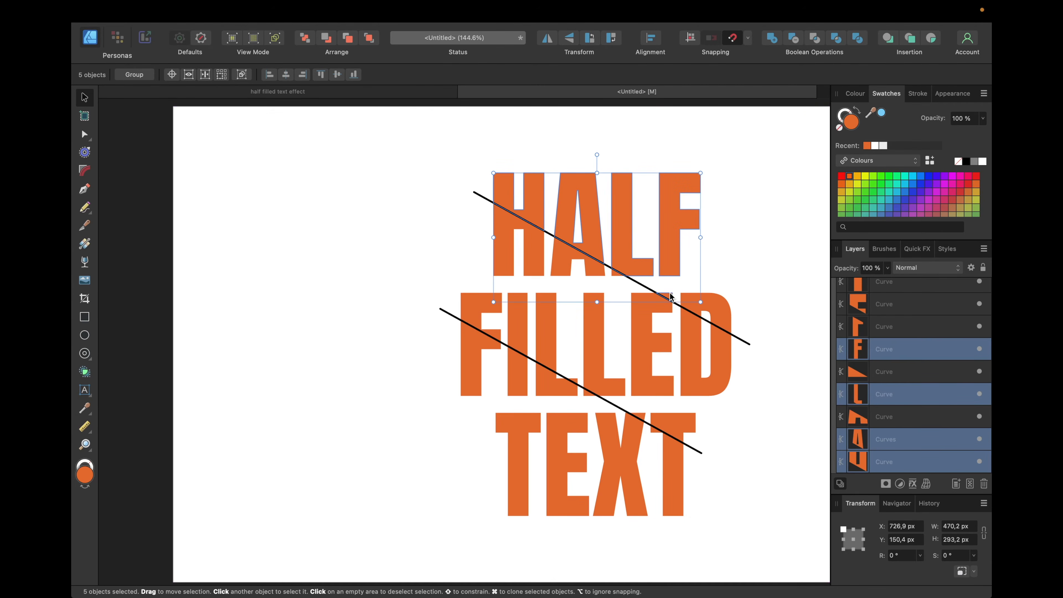
left_click(720, 314, "shift")
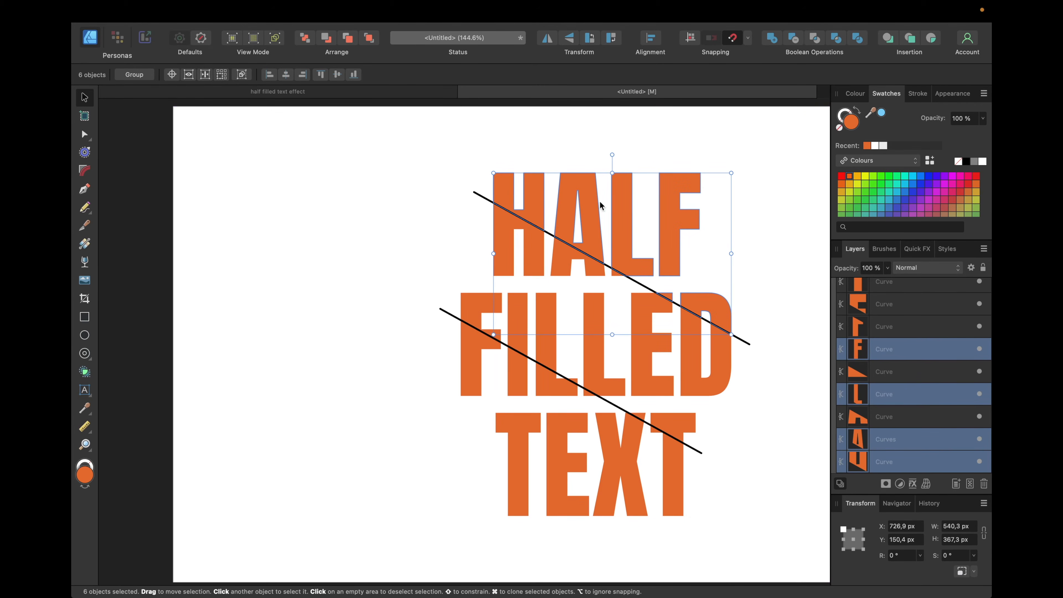
left_click(774, 39)
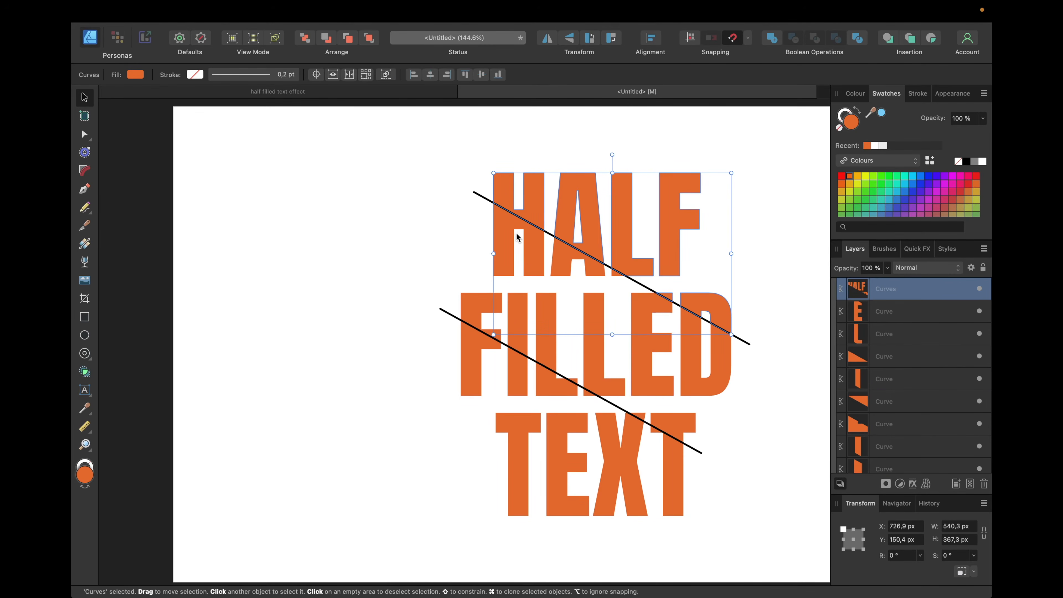
Merge the HALF and FILLED letter pieces between the two diagonals, together with the upper line, using Boolean Add, and deselect everything
left_click(505, 227)
left_click(564, 260, "shift")
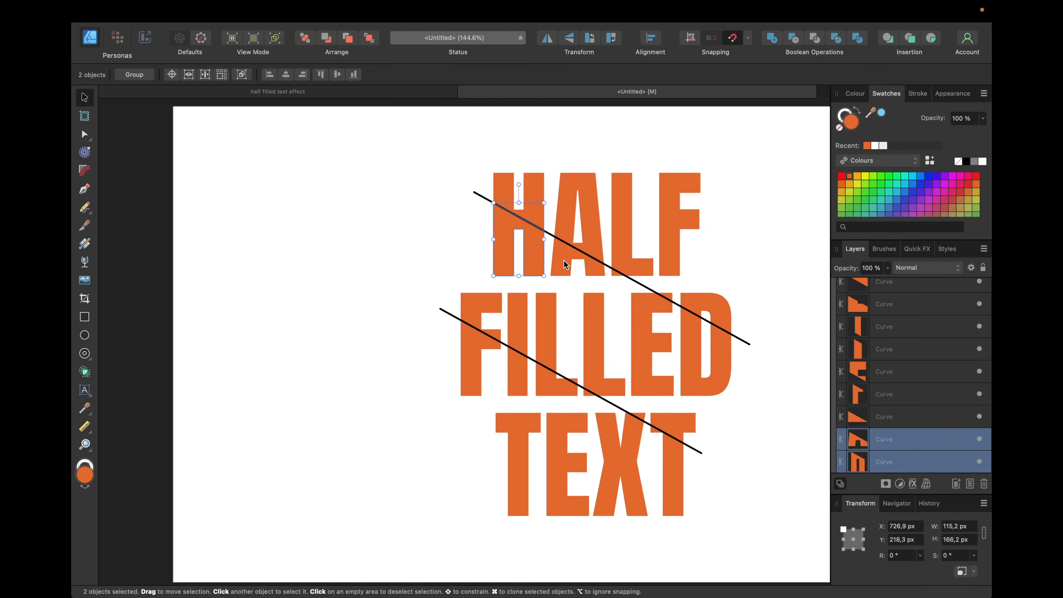
left_click(619, 273, "shift")
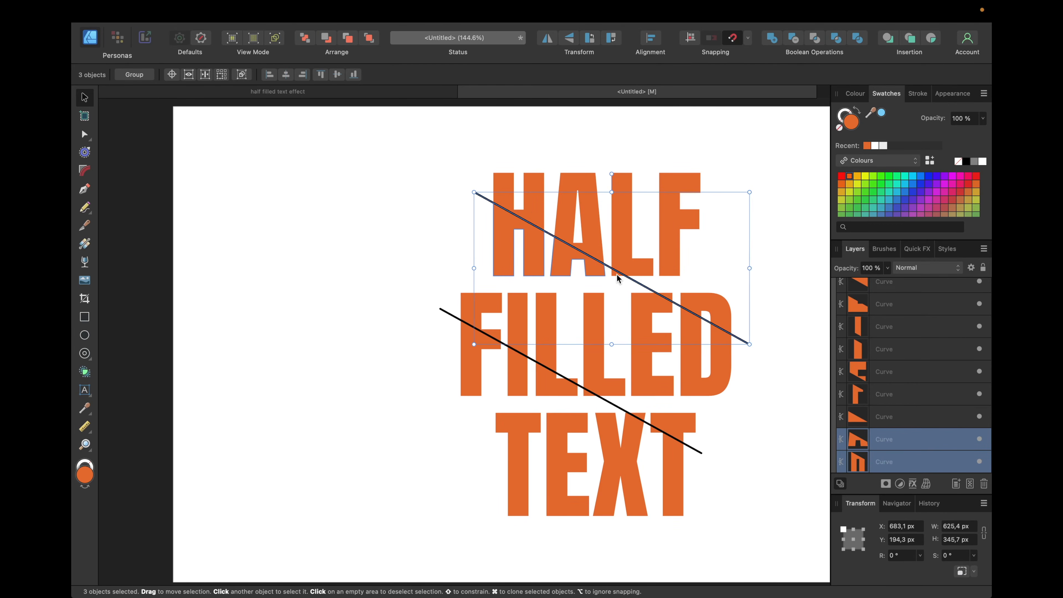
left_click(485, 309, "shift")
left_click(521, 310, "shift")
left_click(542, 308, "shift")
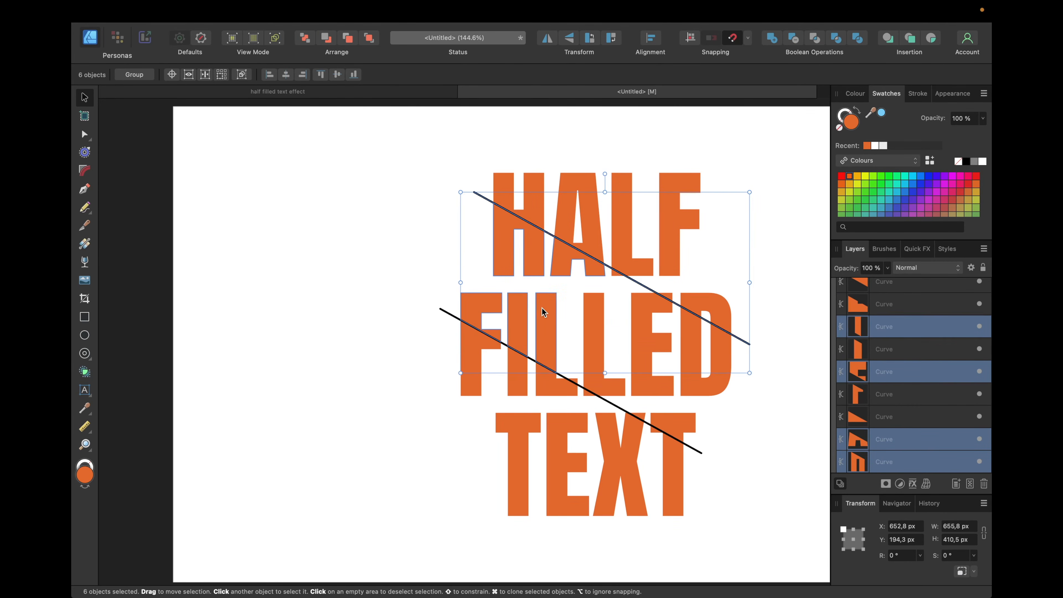
left_click(593, 335, "shift")
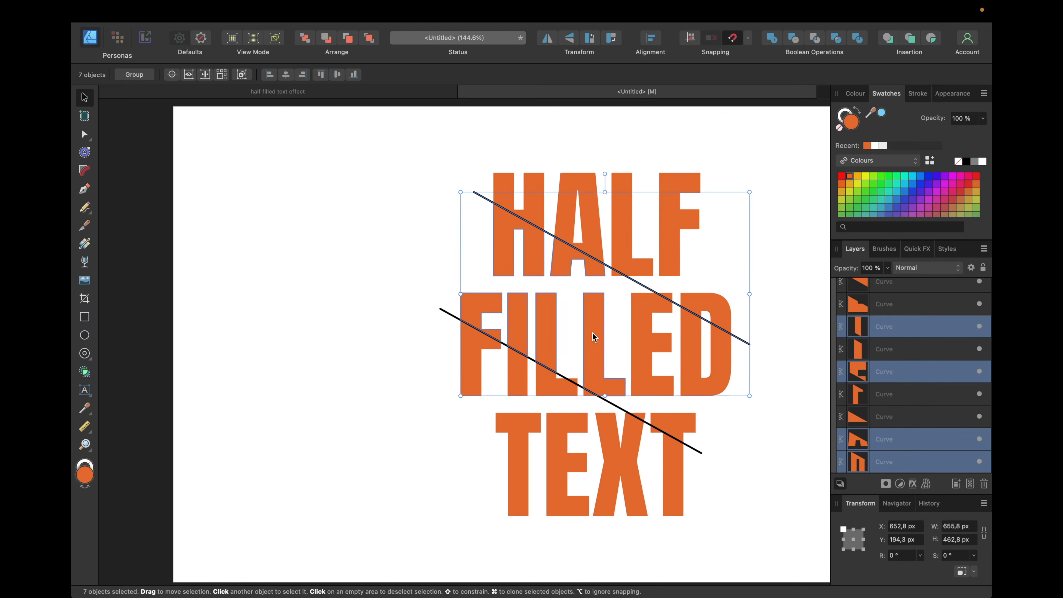
left_click(644, 350, "shift")
left_click(685, 354, "shift")
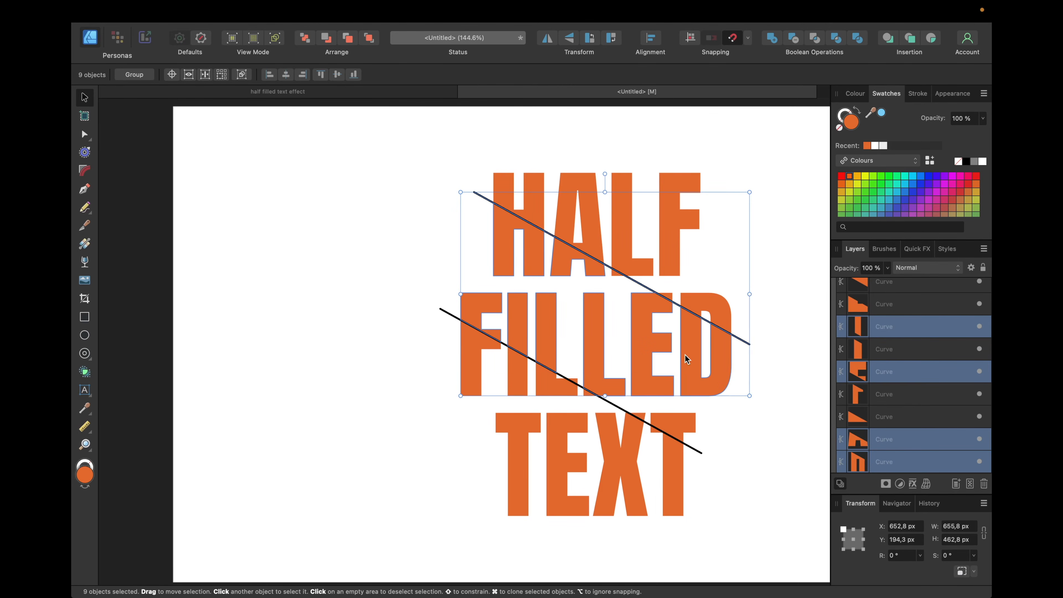
left_click(772, 38)
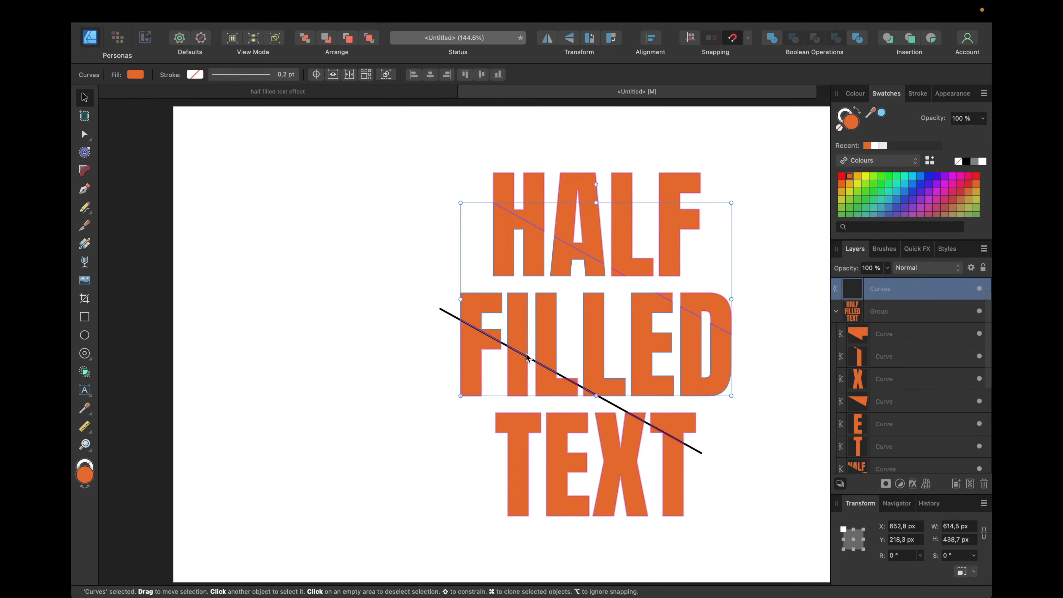
left_click(465, 367)
key("Escape")
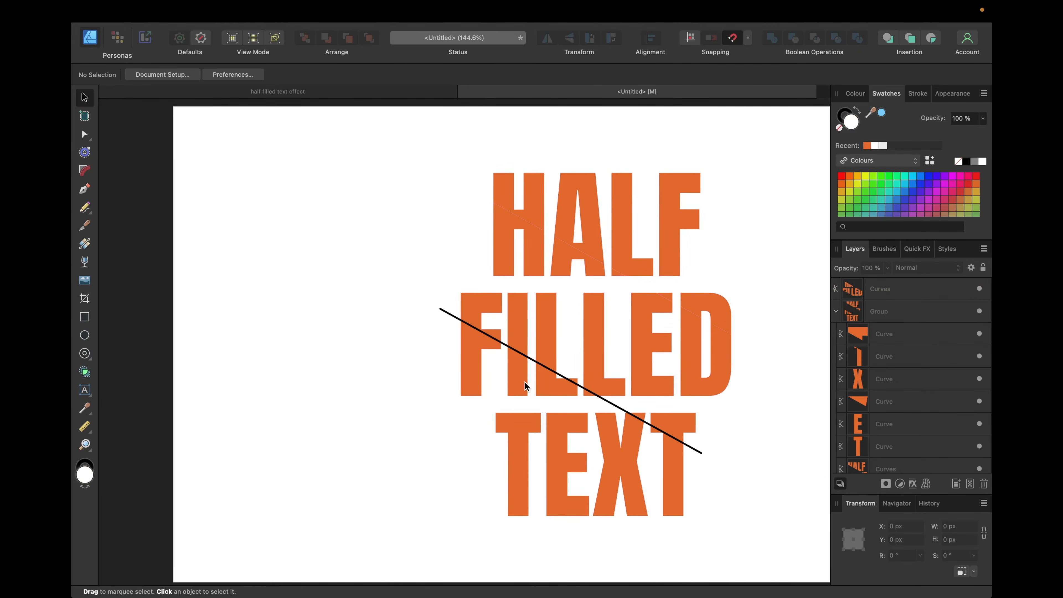
Merge the FILLED and TEXT letter pieces below the lower diagonal, together with the lower line, into one shape with Boolean Add
left_click(468, 368)
double_click(473, 366)
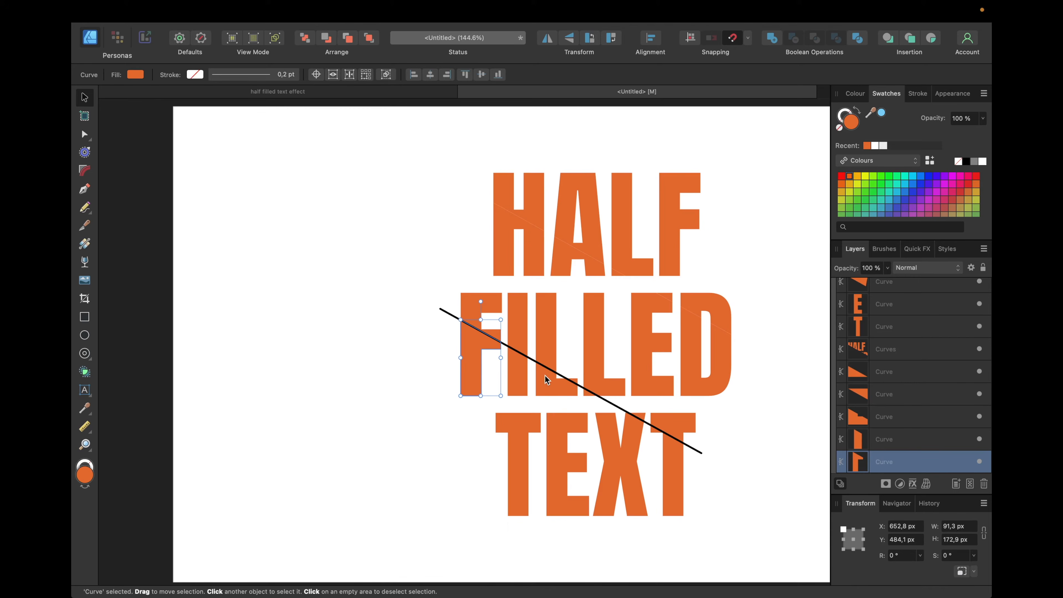
left_click(520, 374, "shift")
left_click(546, 383, "shift")
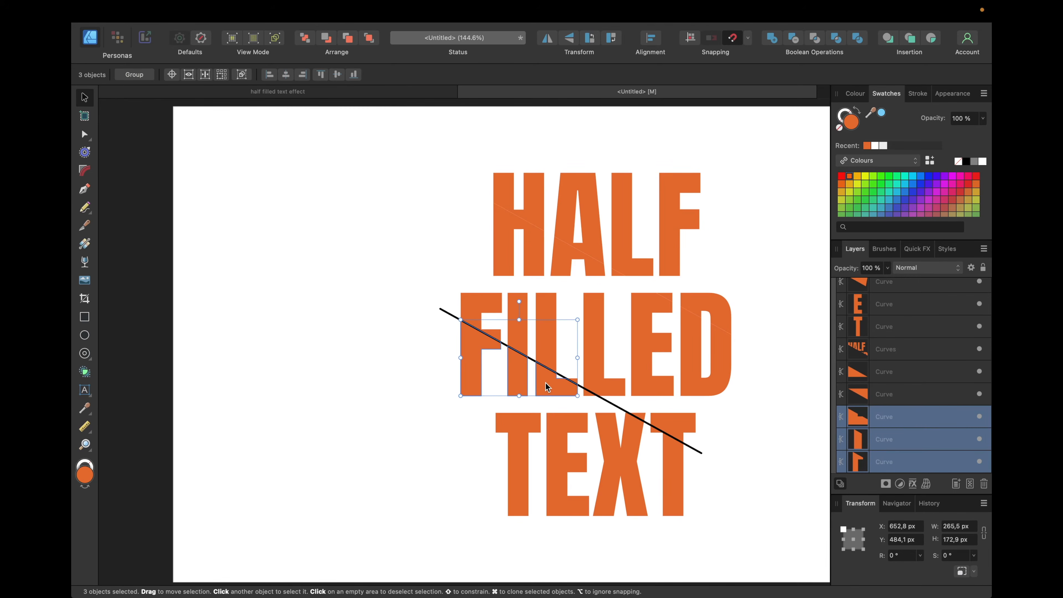
left_click(589, 394, "shift")
left_click(529, 420, "shift")
left_click(568, 422, "shift")
left_click(607, 427, "shift")
left_click(673, 459, "shift")
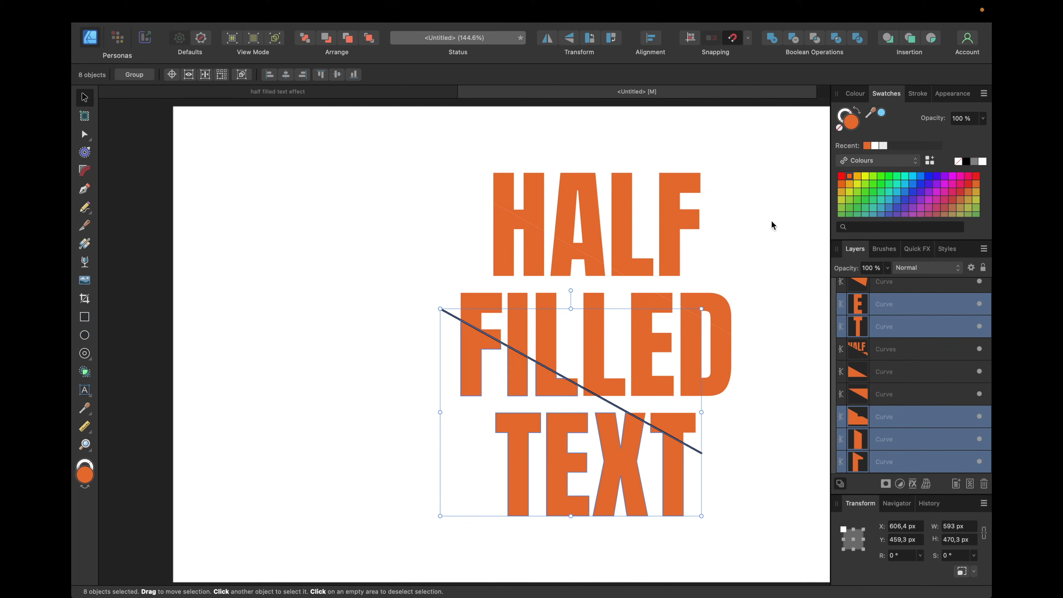
left_click(772, 39)
Add the cut-off upper pieces of the X and the last T in TEXT to the middle band shape with Boolean Add
scroll(914, 405, "down", 1)
left_click(886, 328)
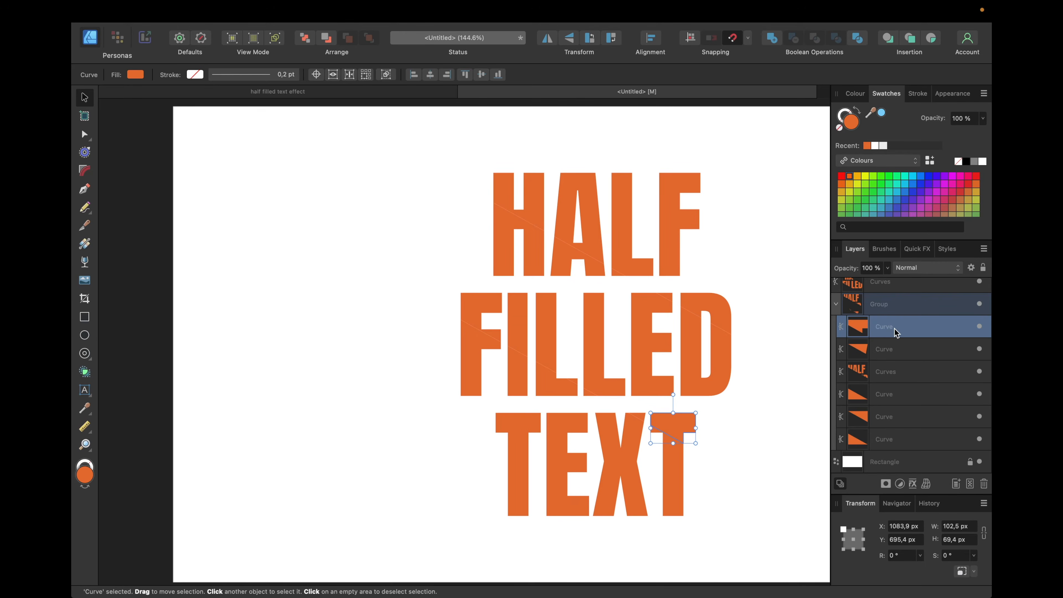
left_click(891, 347, "shift")
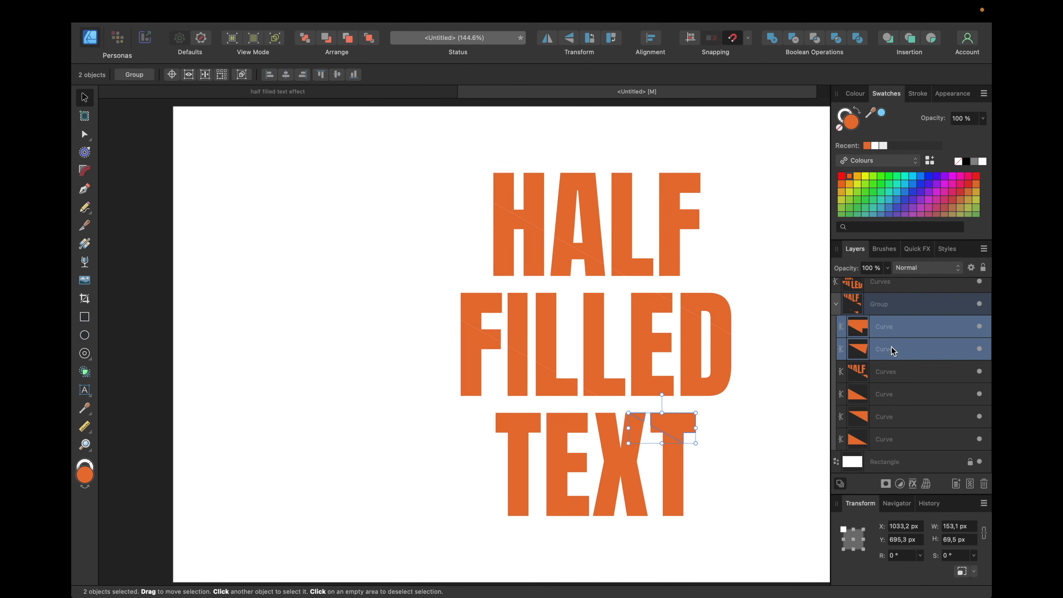
left_click(881, 371, "shift")
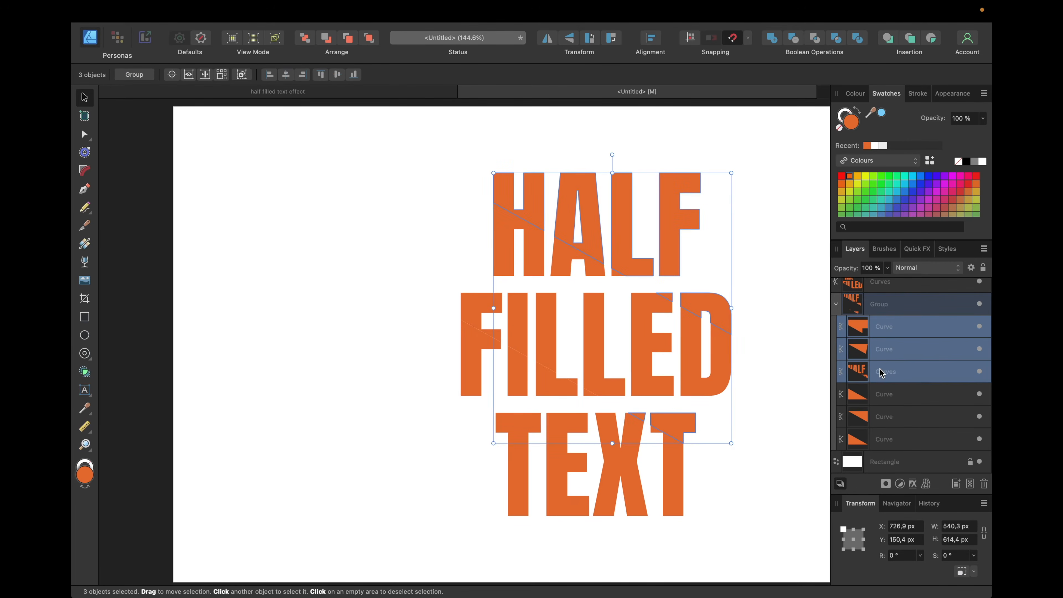
left_click(883, 372, "super")
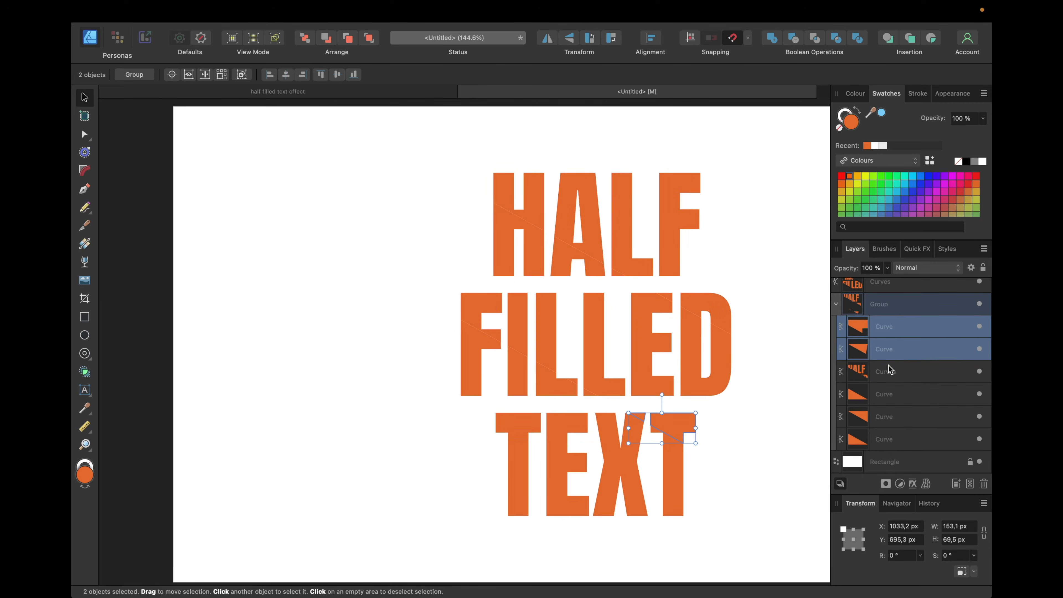
scroll(890, 335, "up", 2)
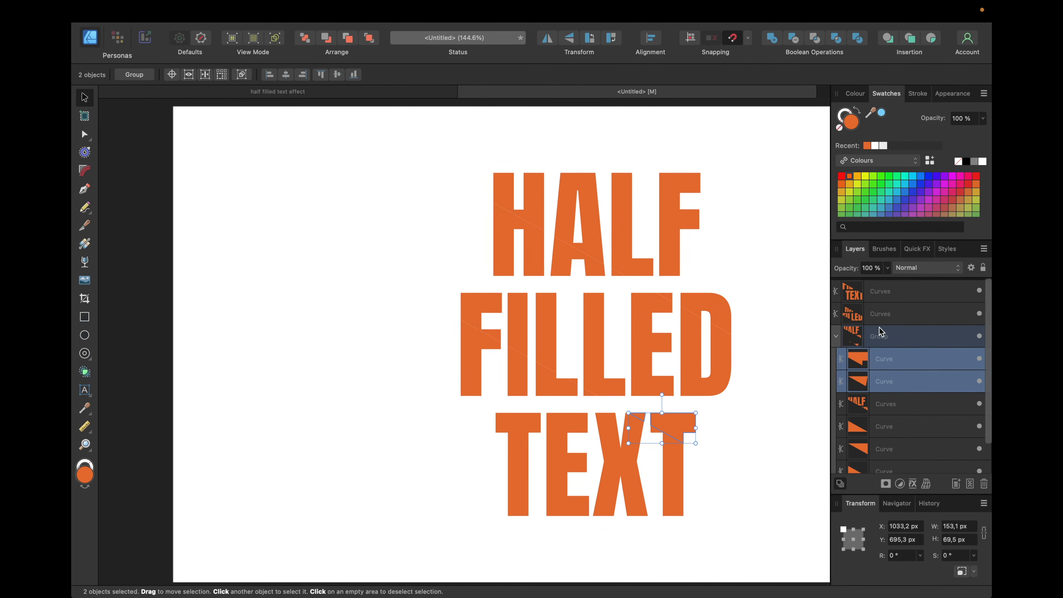
left_click(884, 315, "super")
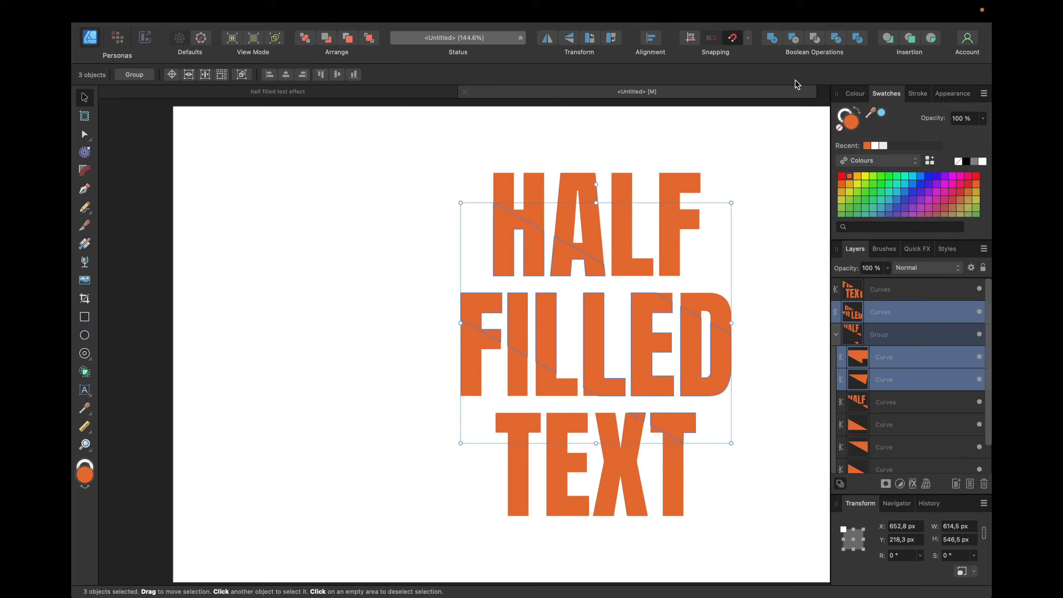
left_click(772, 37)
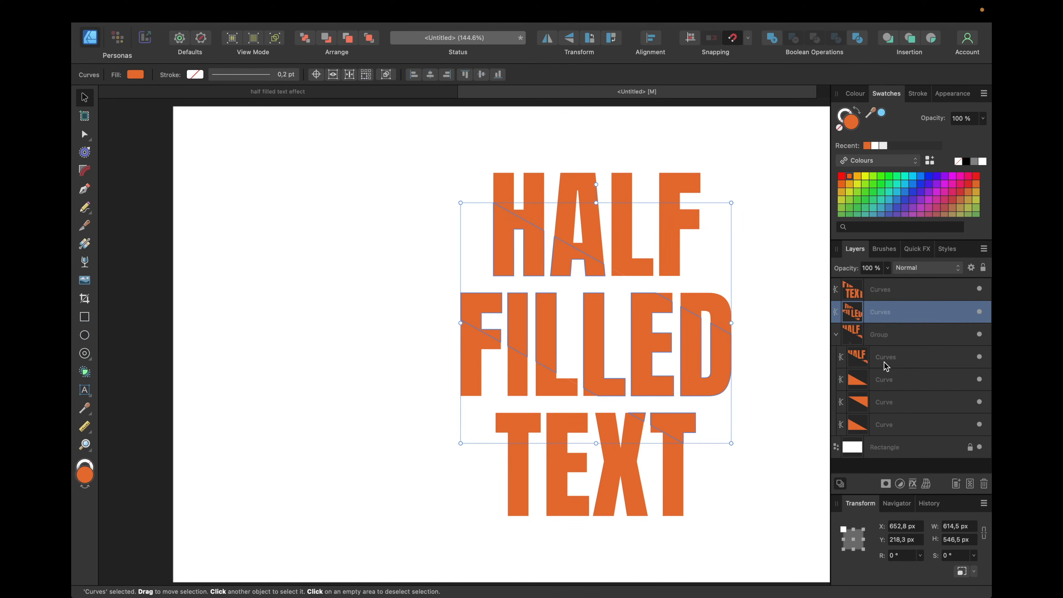
Merge the three leftover slivers at the feet of the L letters into the middle band shape with Boolean Add
left_click(884, 380)
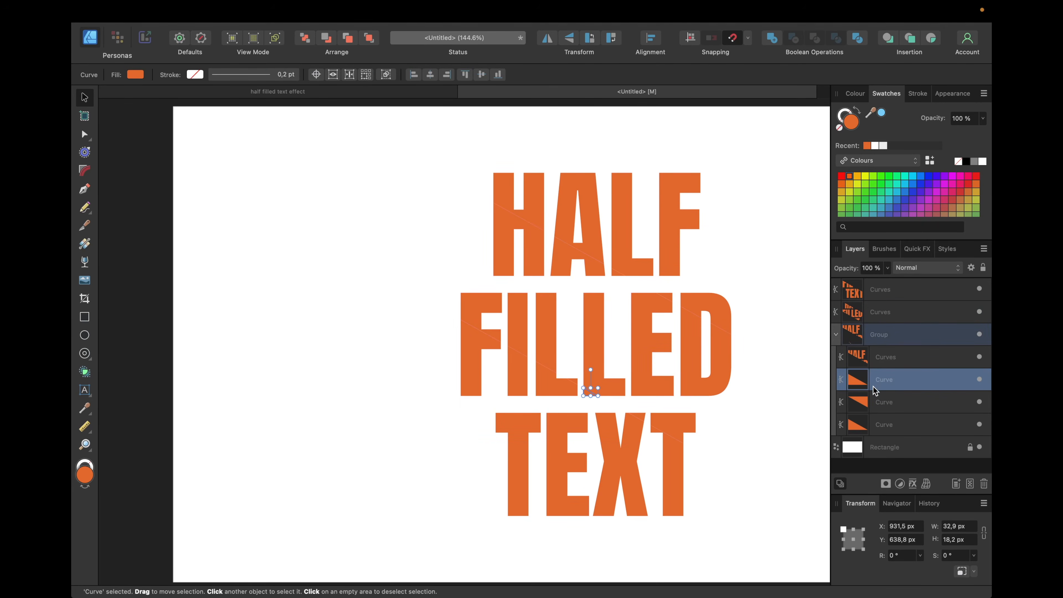
left_click(884, 312, "super")
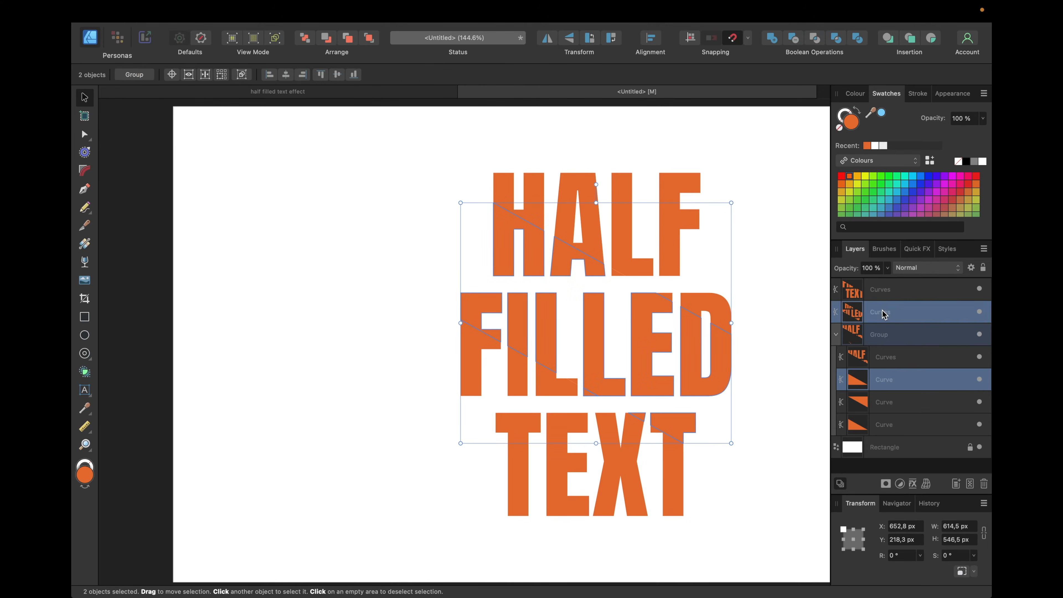
left_click(772, 39)
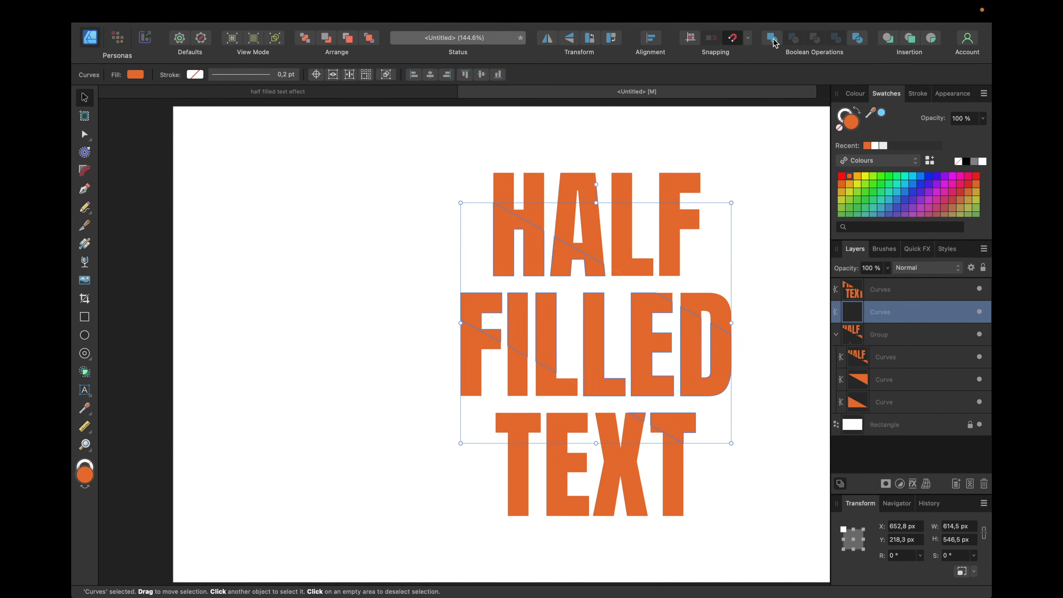
left_click(888, 379)
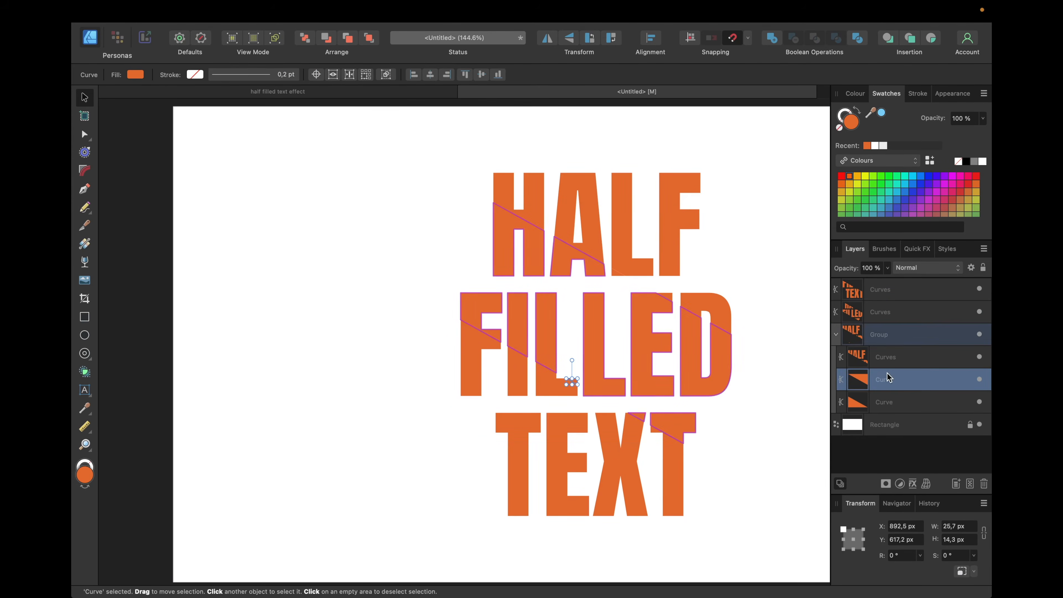
left_click(888, 402)
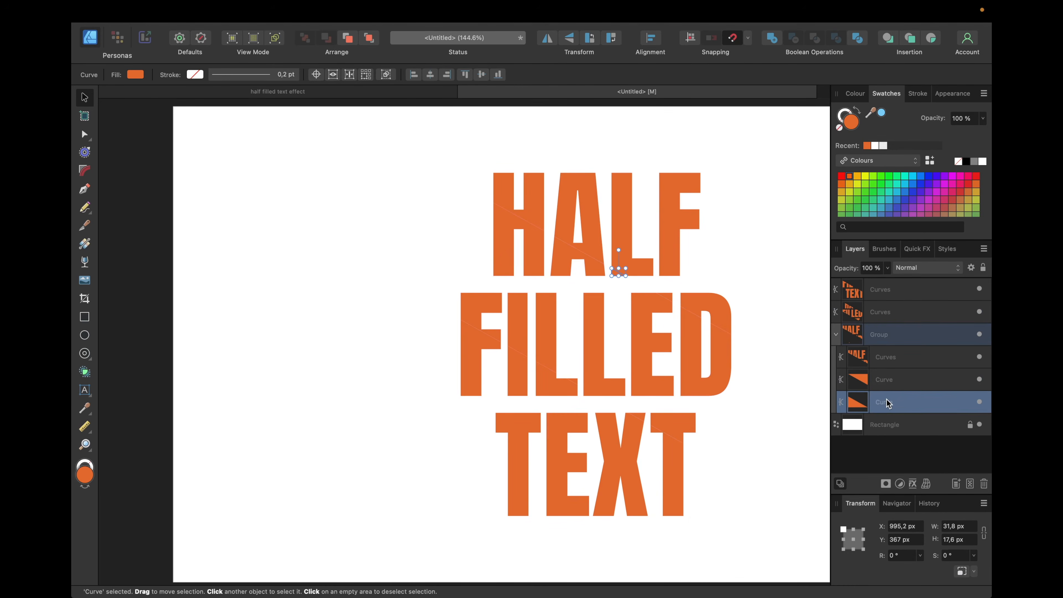
left_click(884, 379, "super")
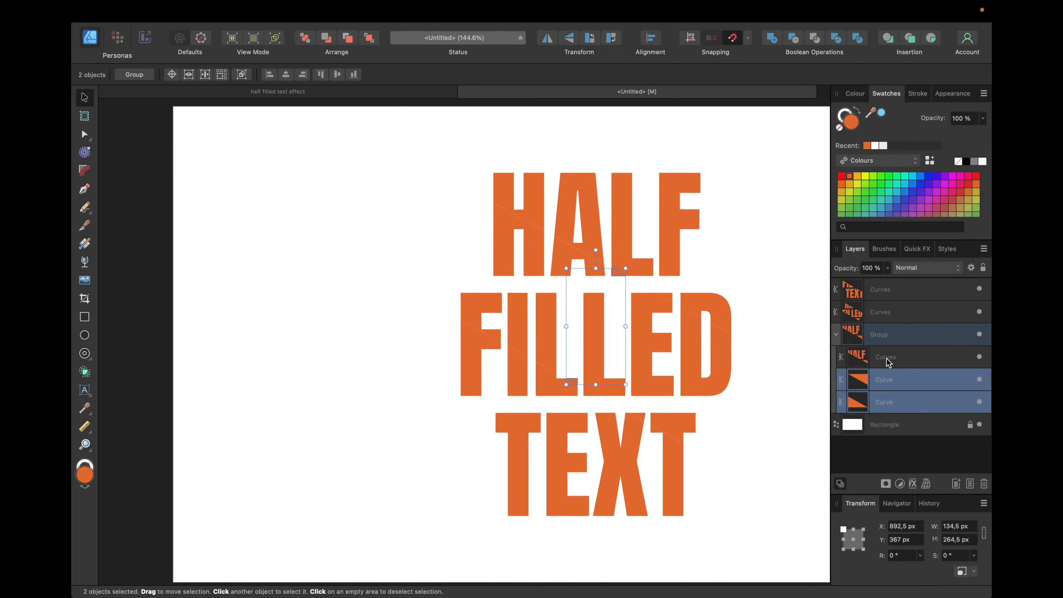
left_click(883, 319, "super")
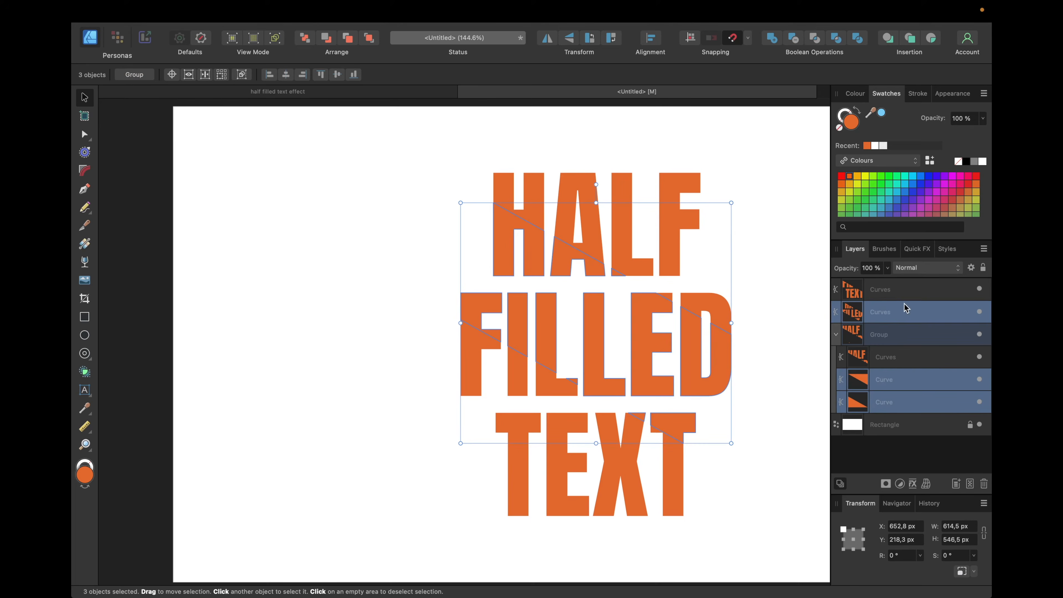
left_click(773, 37)
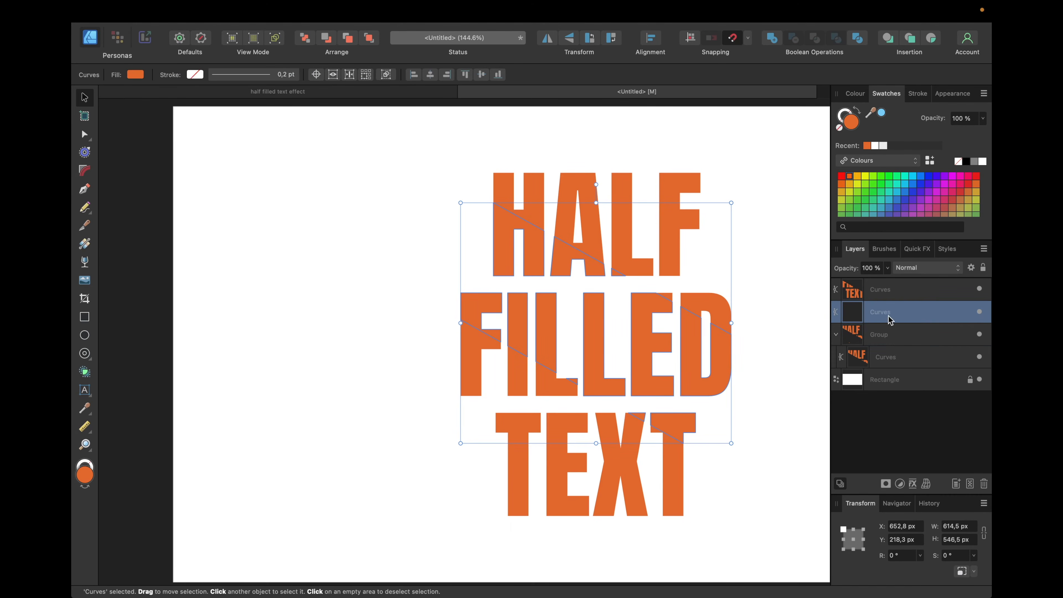
Fill the middle band shape with red from the colour swatches and collapse the group in the layer list
left_click(841, 176)
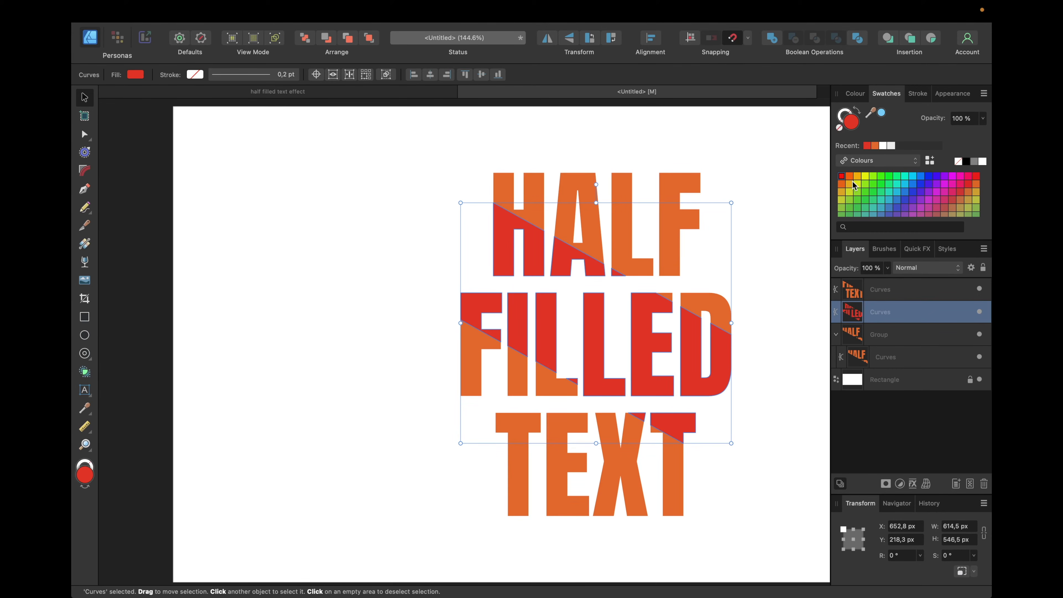
left_click(836, 334)
scroll(672, 312, "up", 1)
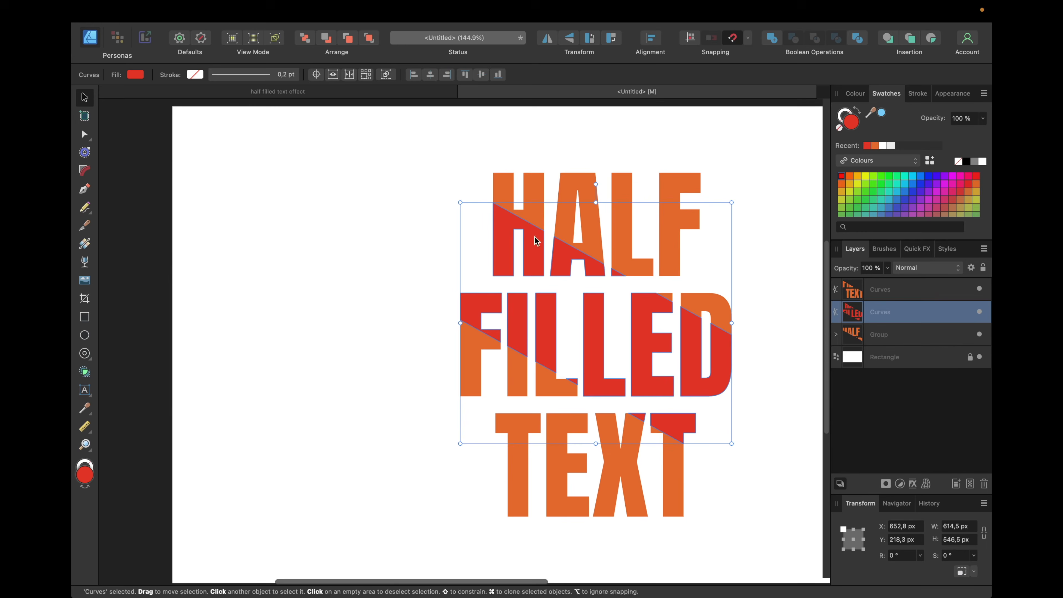
Expand the group holding the HALF shape and compare the artwork with the finished "half filled text effect" document
left_click(836, 335)
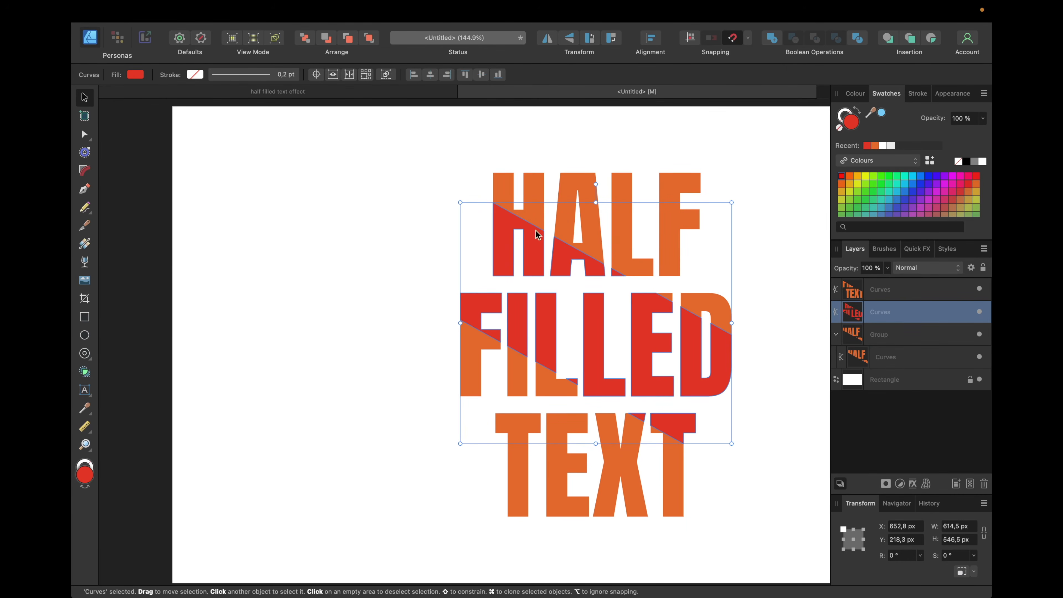
left_click(335, 91)
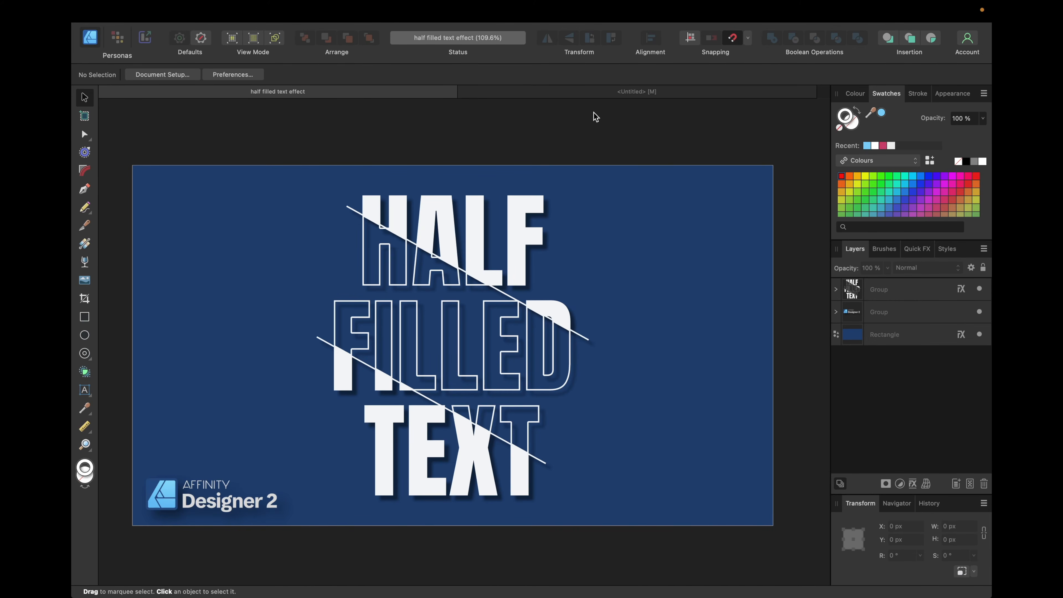
left_click(592, 95)
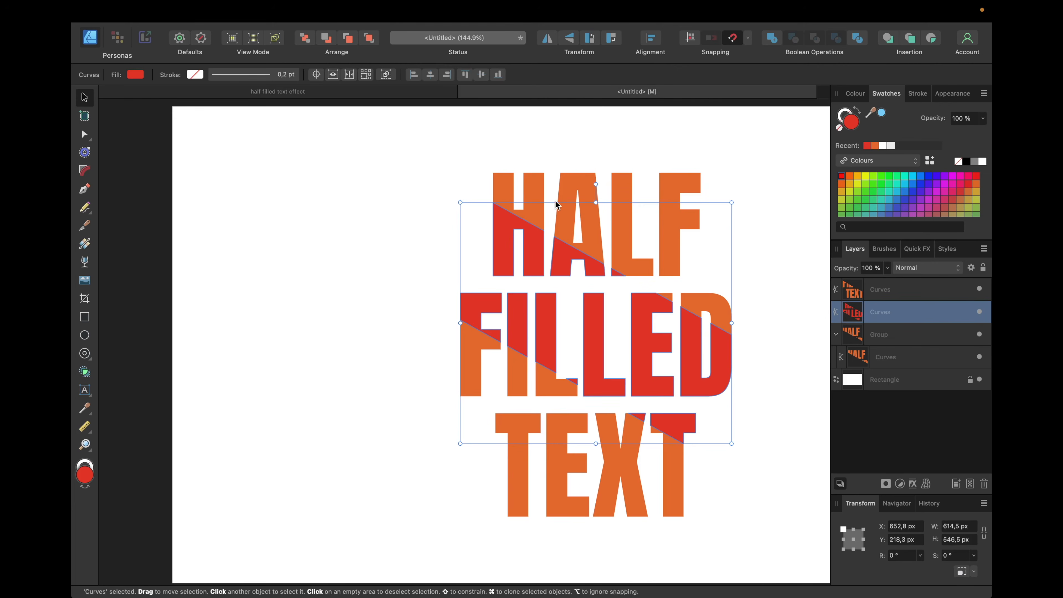
left_click(350, 93)
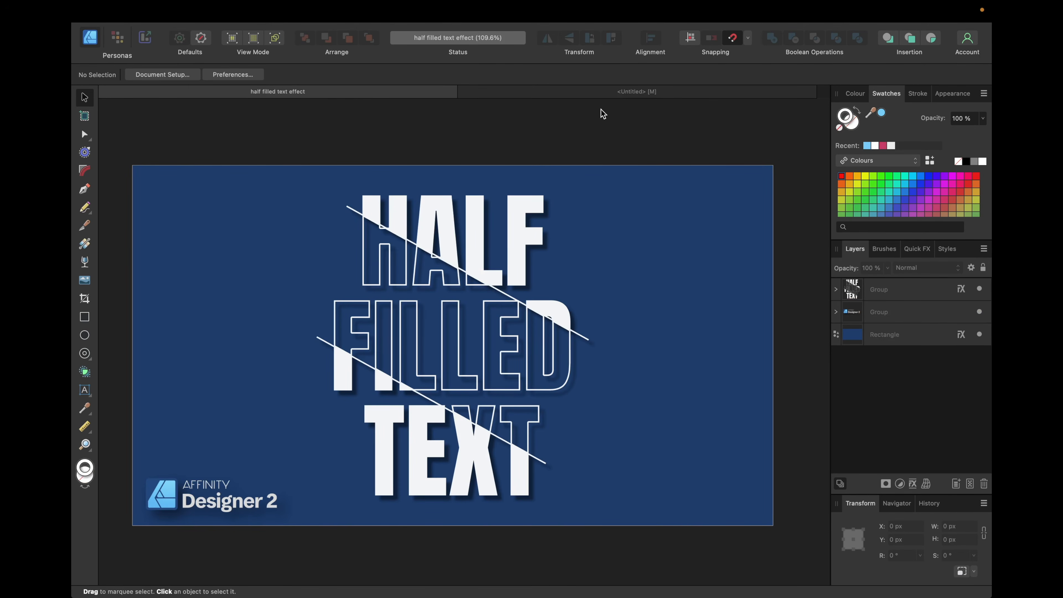
left_click(614, 96)
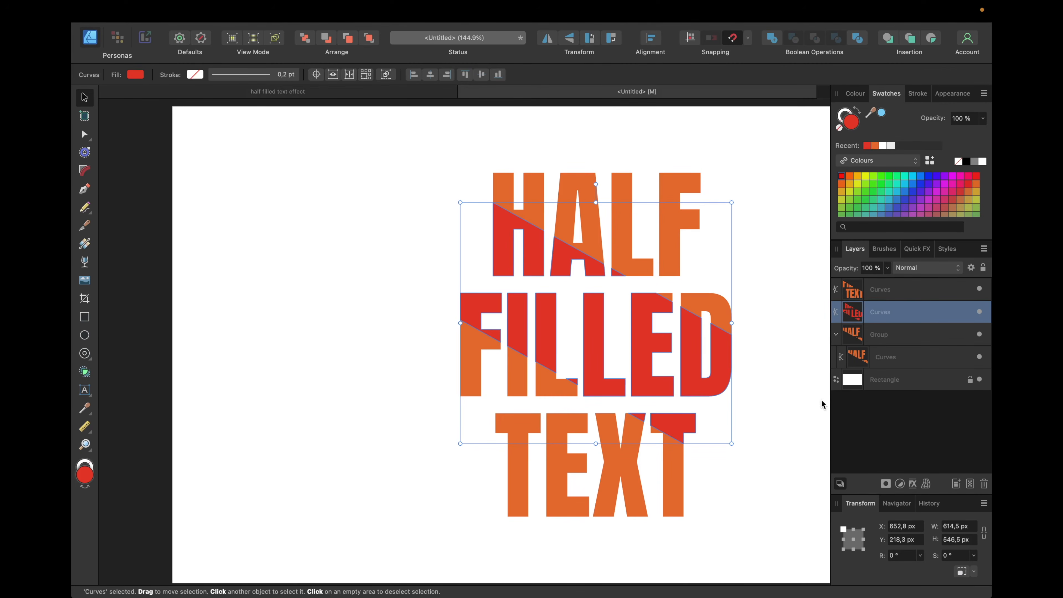
Move the HALF shape out of its group in the layer stack and delete the emptied group
left_click(885, 358)
left_click_drag(885, 358, 891, 329)
left_click(872, 360)
key("Delete")
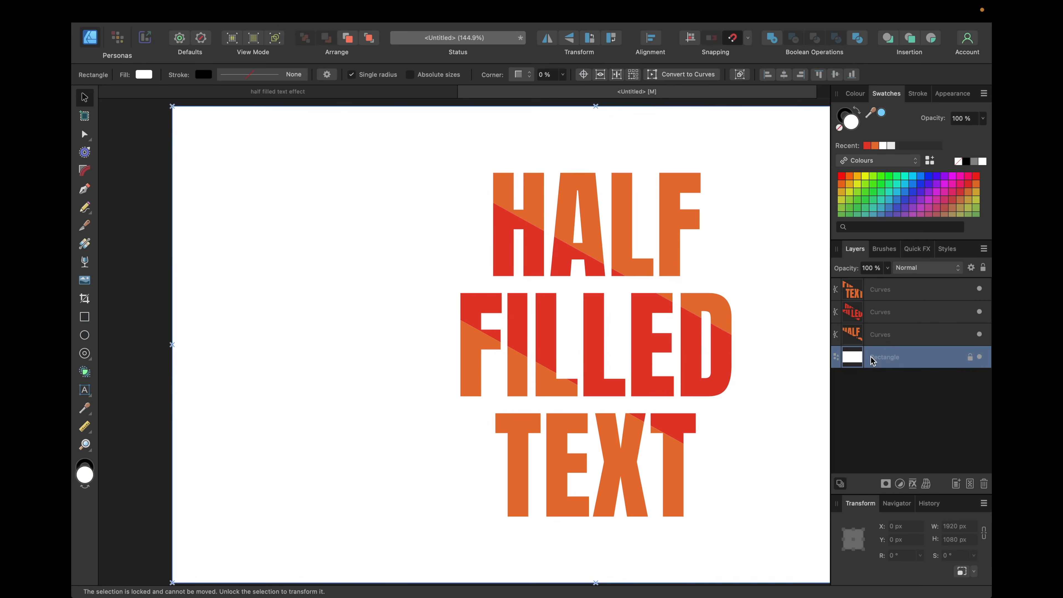
Fill the upper HALF shape and the lower TEXT shape with the same red as the middle band
scroll(731, 351, "right", 5)
left_click(907, 337)
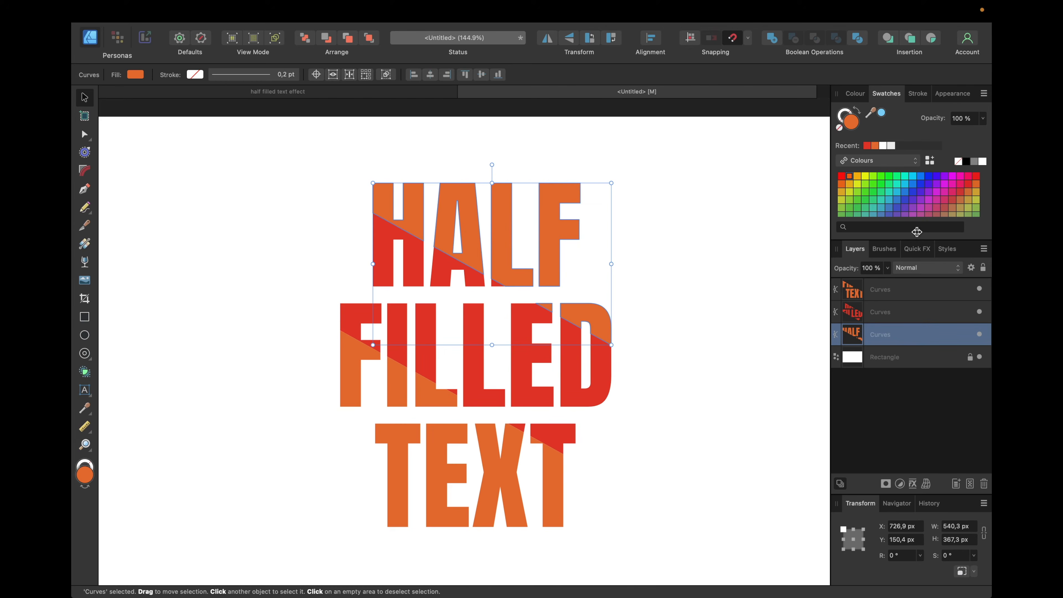
left_click(842, 177)
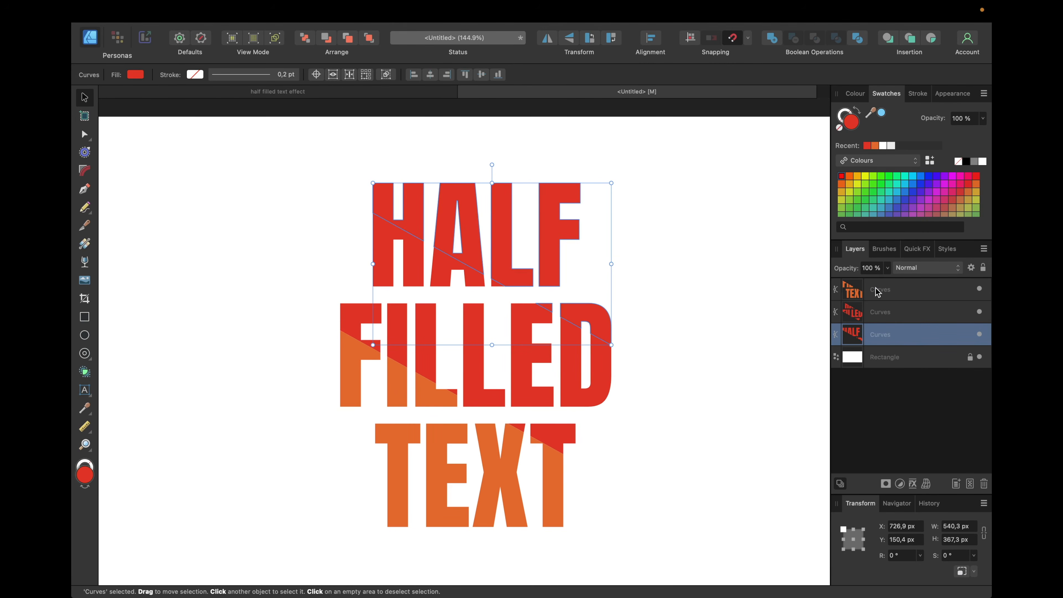
left_click(877, 290)
left_click(843, 176)
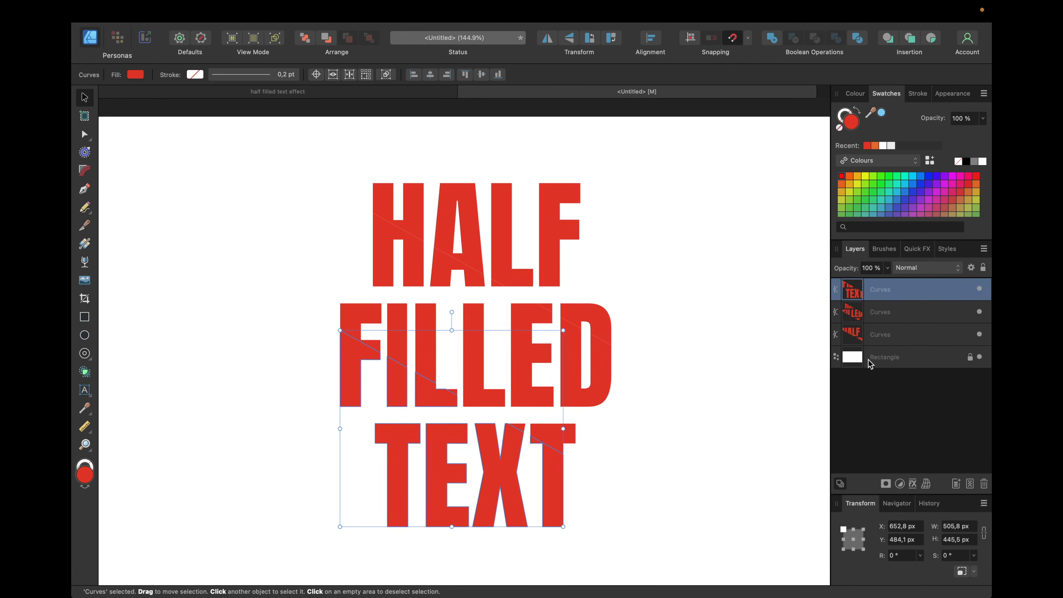
Remove the fill of the middle band shape and give it a red stroke
left_click(881, 312)
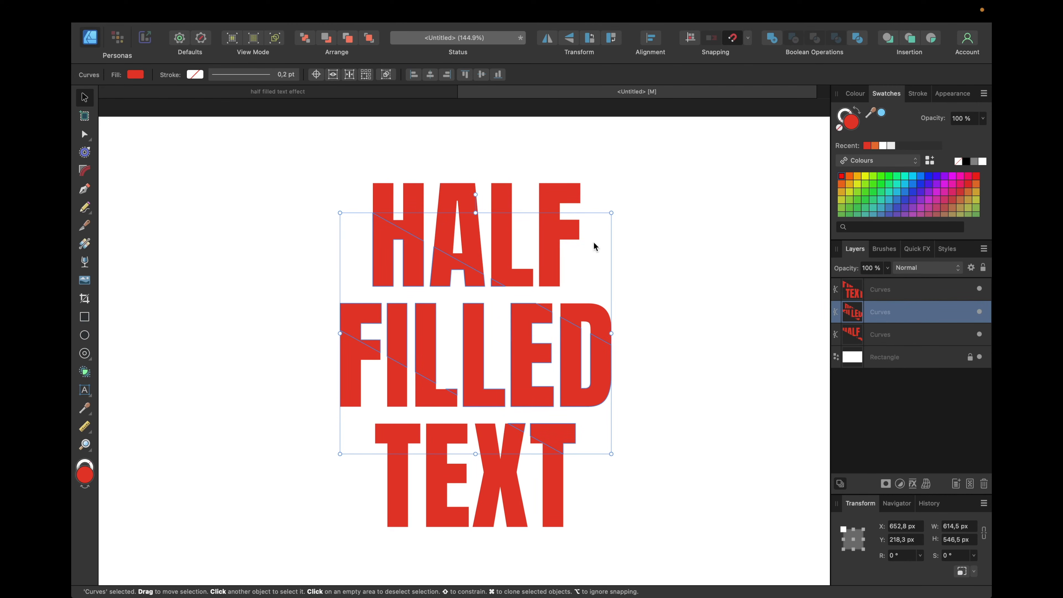
left_click(840, 127)
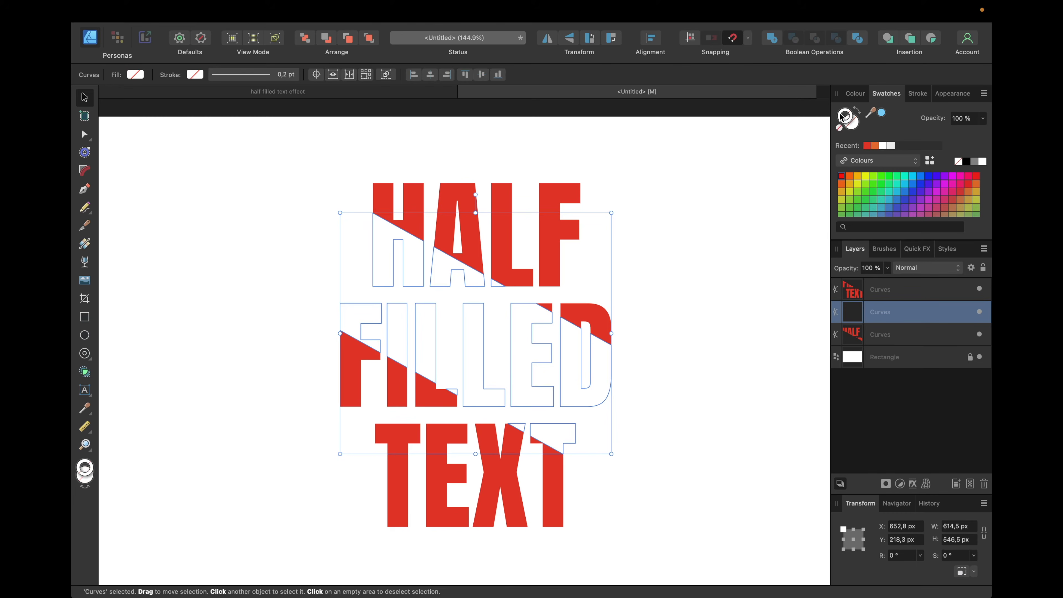
left_click(841, 176)
Set the middle band's stroke to 1 pt, aligned inside and scaling with the object, and deselect the shape
left_click(917, 93)
left_click(969, 131)
type("1")
key("Return")
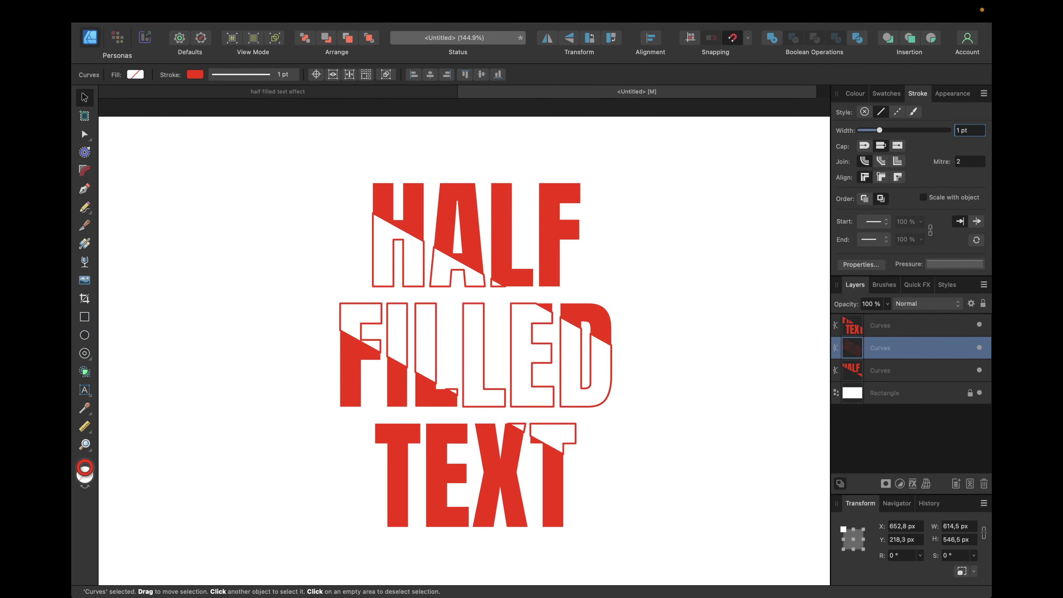
left_click(883, 177)
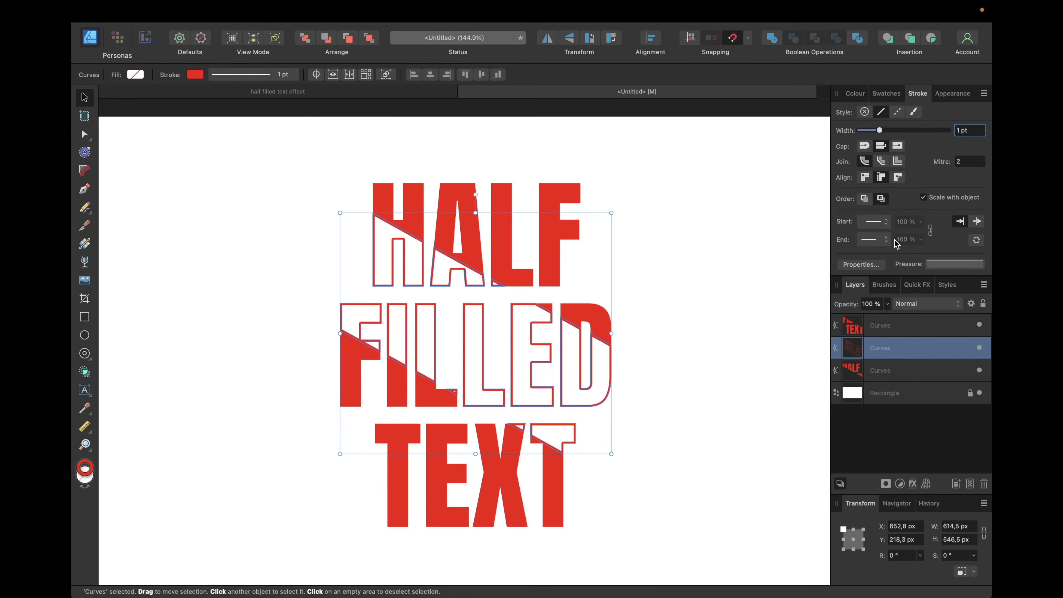
left_click(858, 98)
left_click(695, 296)
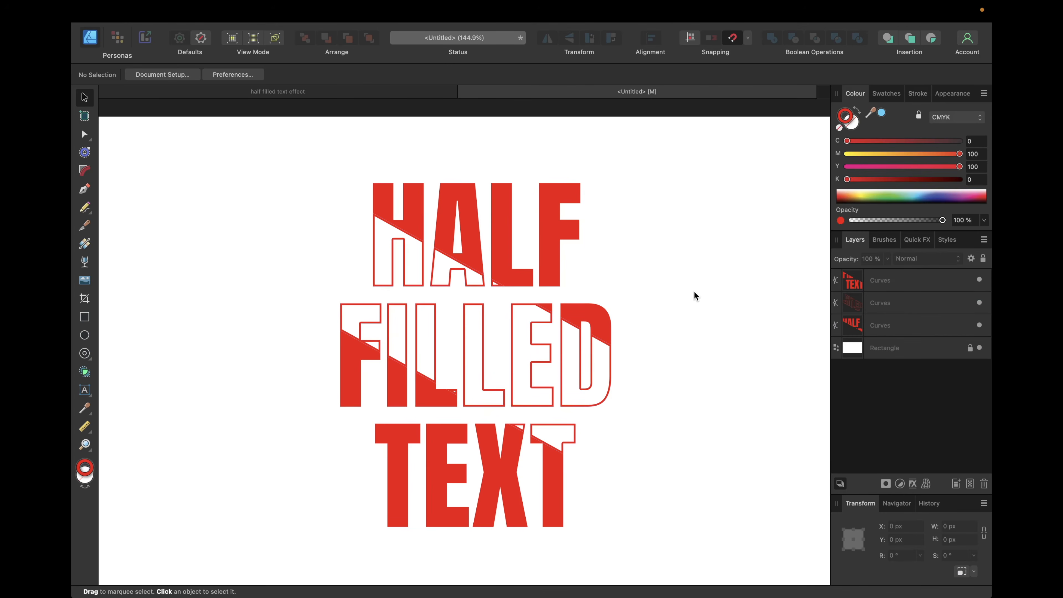
Group the three letter band shapes and scale the group to about 613 × 778 px
left_click(896, 327)
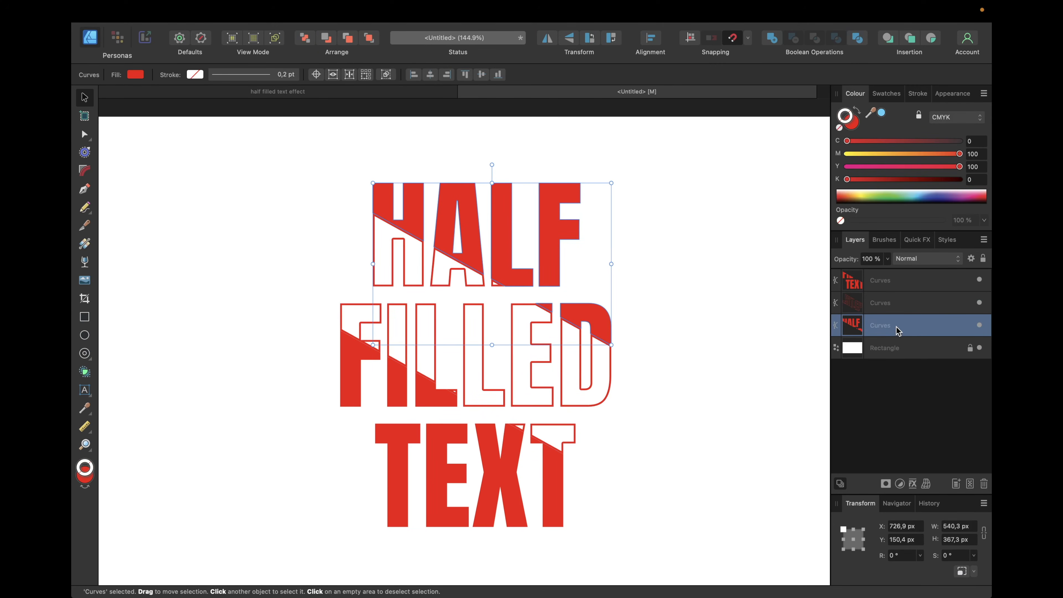
left_click(884, 287, "shift")
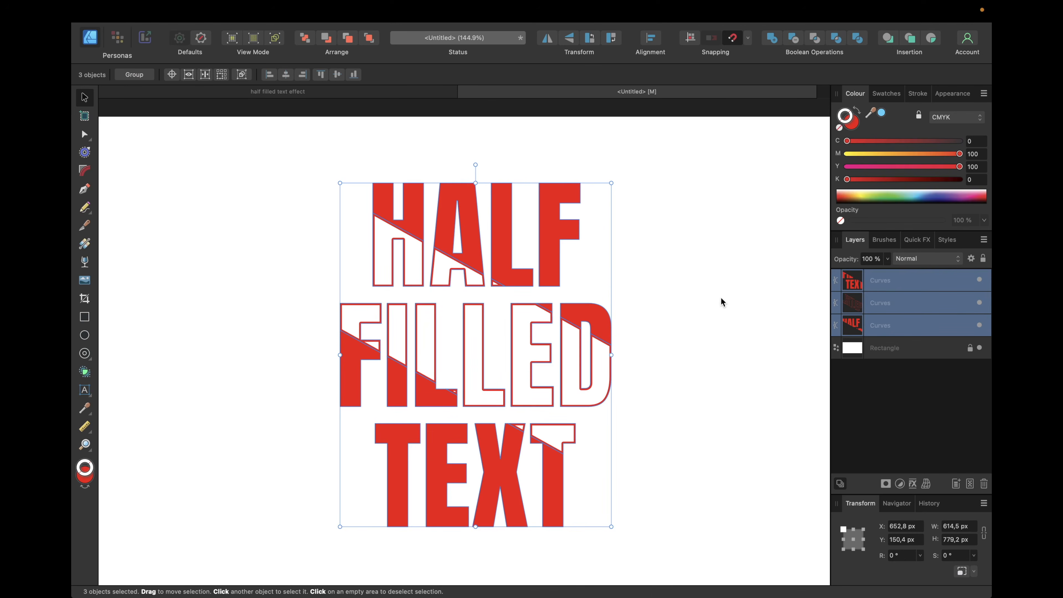
key("super+g")
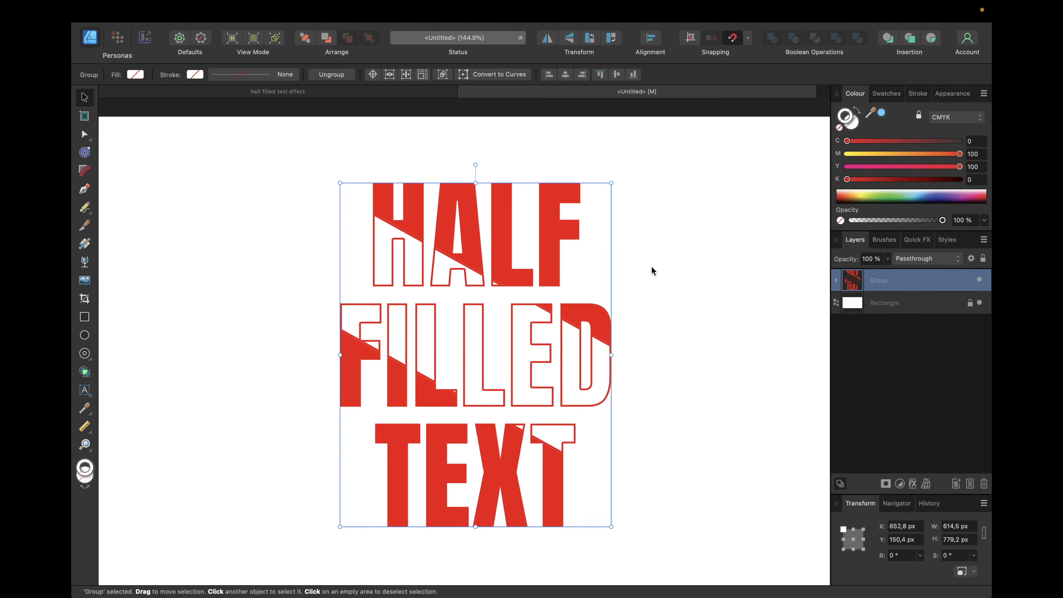
scroll(652, 266, "down", 3)
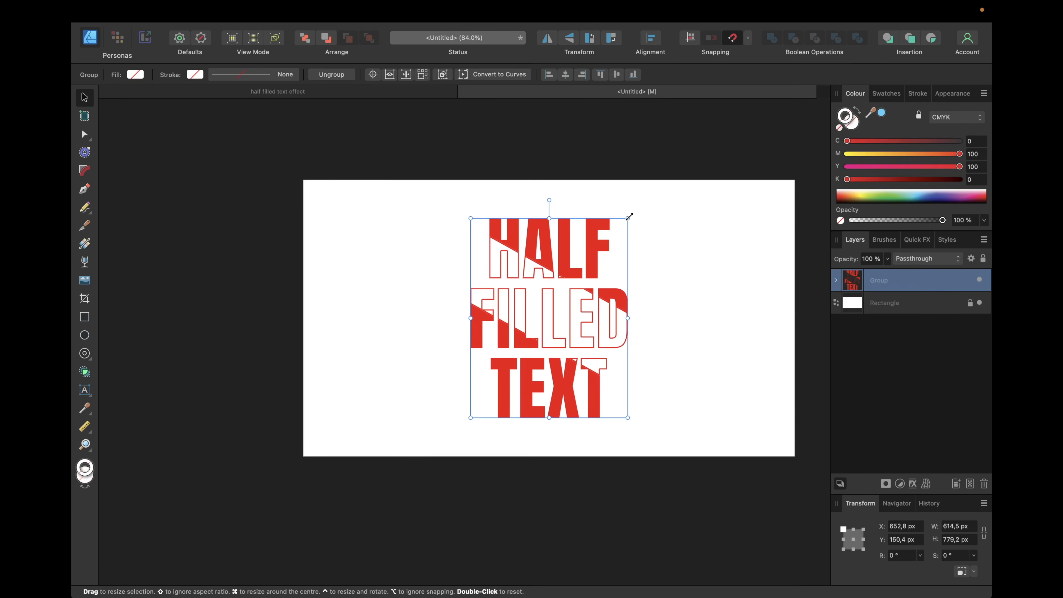
mouse_move(628, 216)
left_mouse_down()
mouse_move(688, 185)
mouse_move(628, 219)
left_mouse_up()
mouse_move(566, 303)
left_mouse_down()
mouse_move(551, 303)
mouse_move(566, 303)
left_mouse_up()
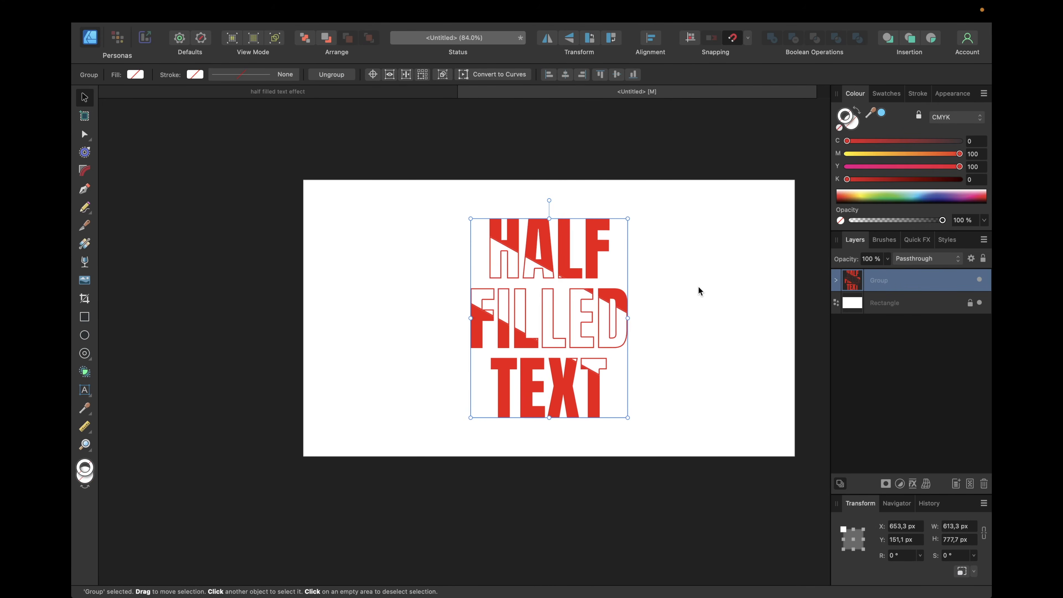
Add an outer shadow to the text group with a 10 px radius and a 15 px offset
left_click(917, 240)
left_click(849, 338)
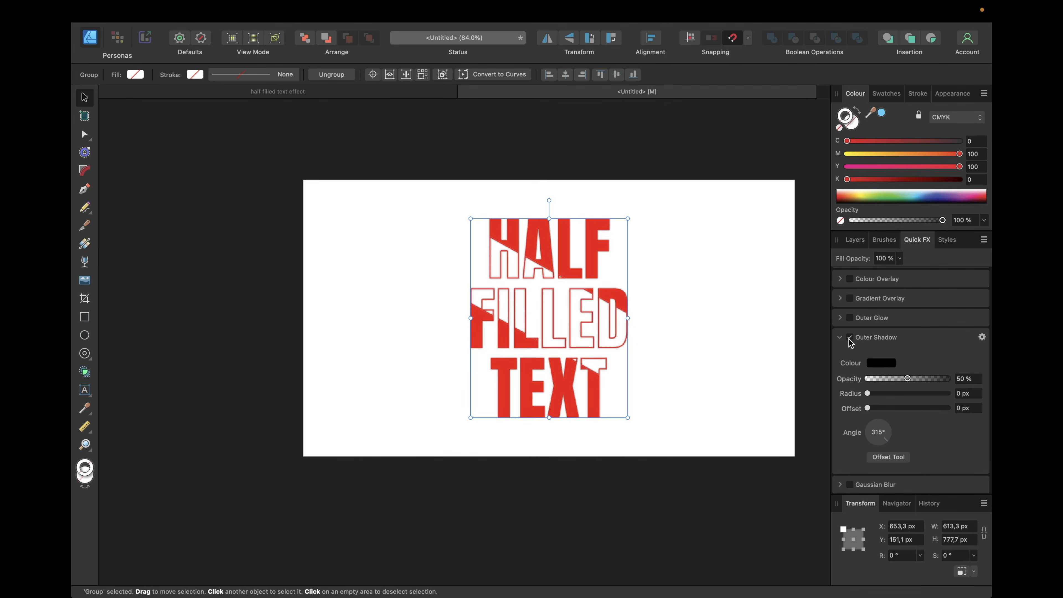
left_click(963, 393)
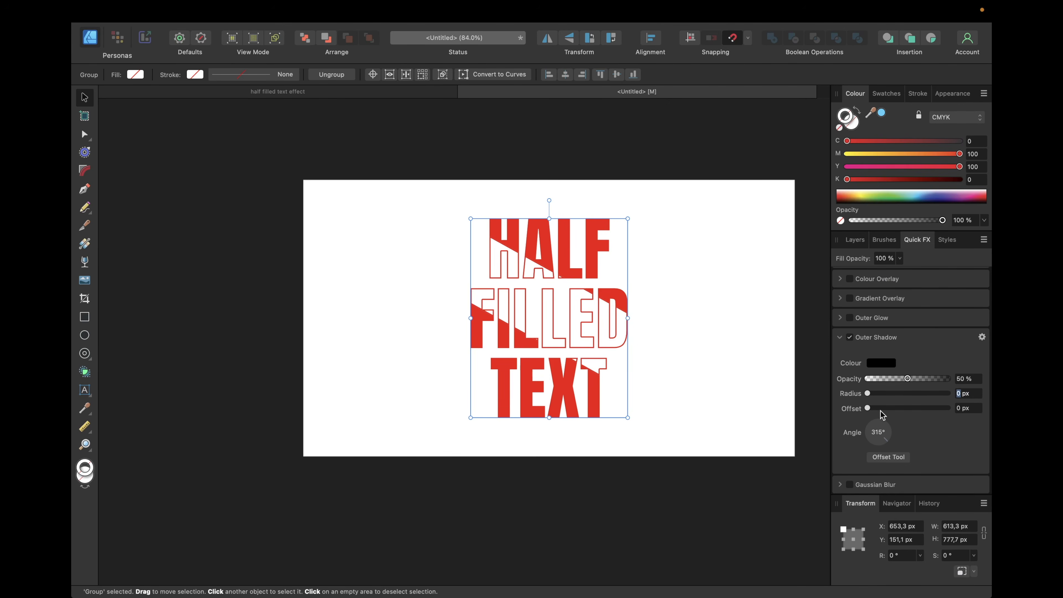
type("10")
key("Return")
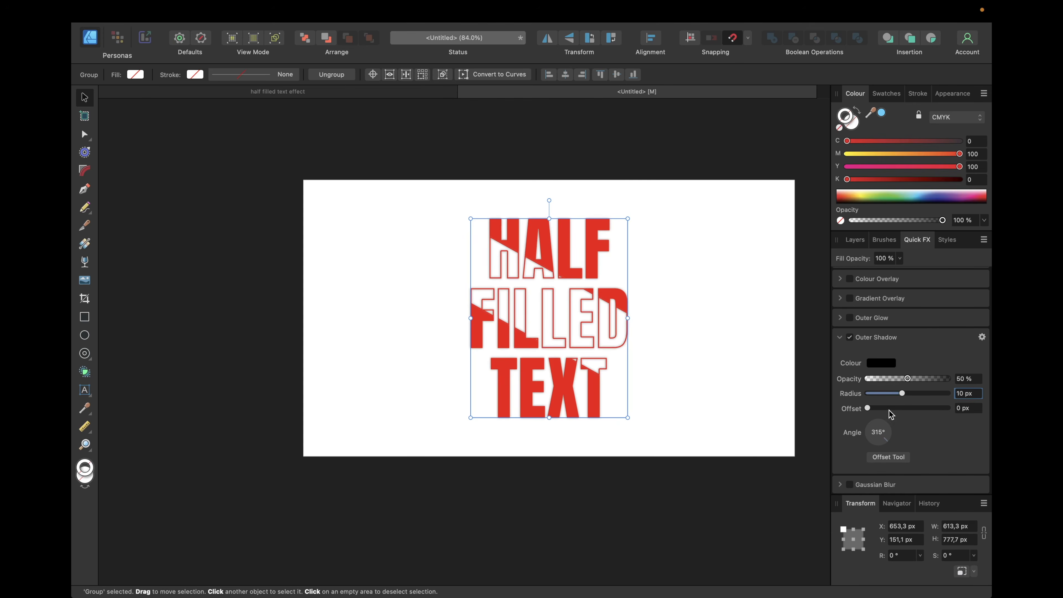
left_click(959, 408)
type("15")
key("Return")
scroll(586, 265, "up", 3)
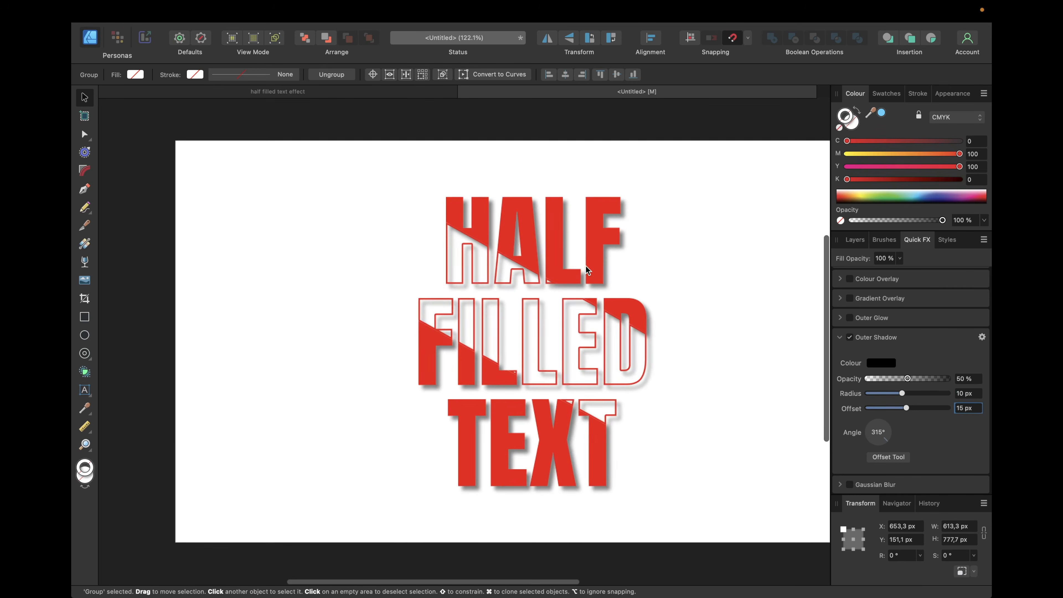
scroll(586, 265, "up", 3)
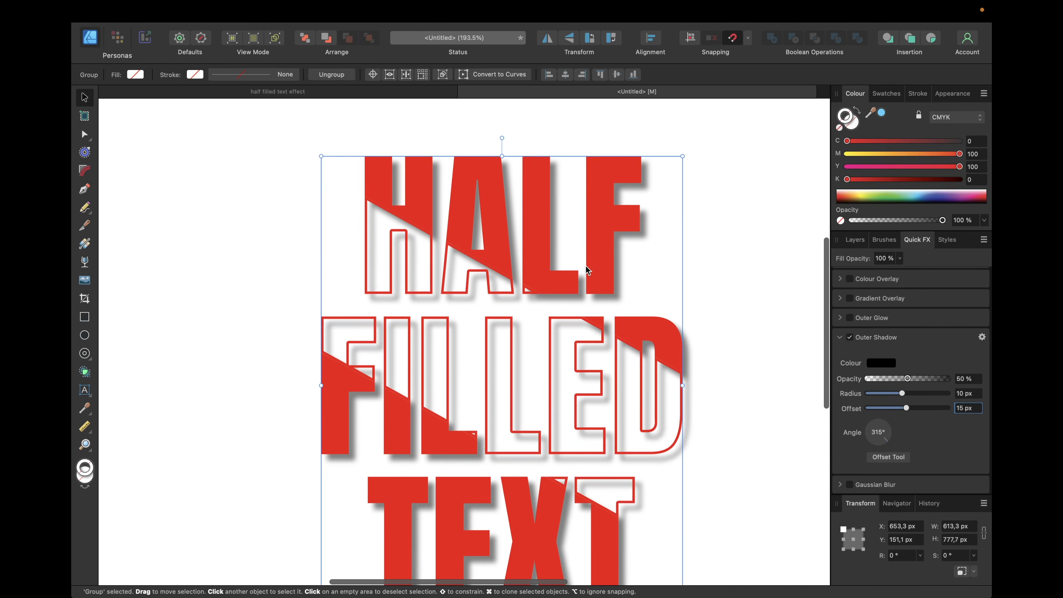
scroll(634, 183, "down", 3)
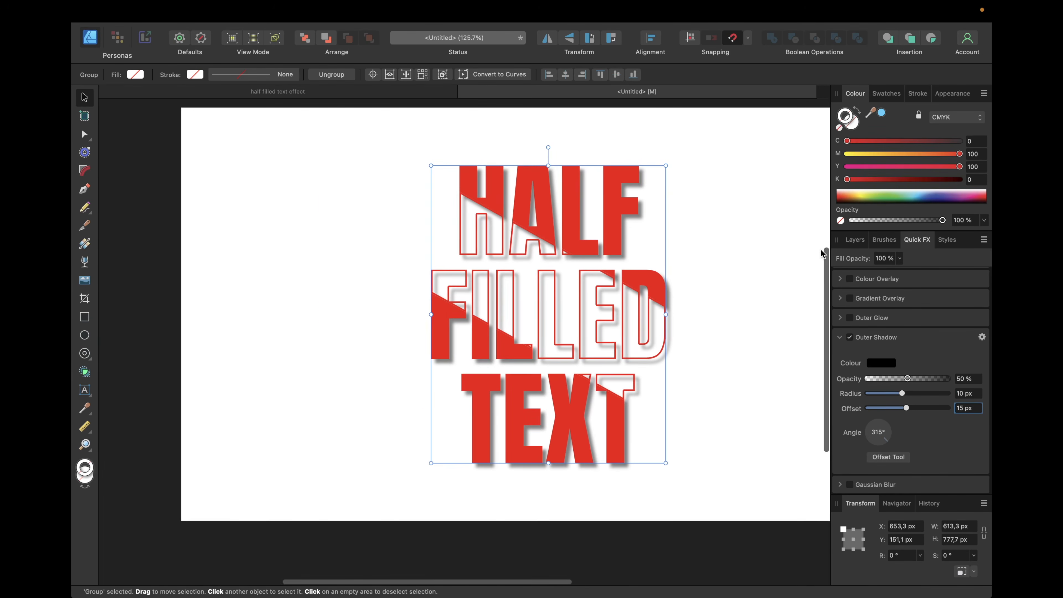
Enlarge the text group slightly to about 617 × 783 px
left_click(855, 240)
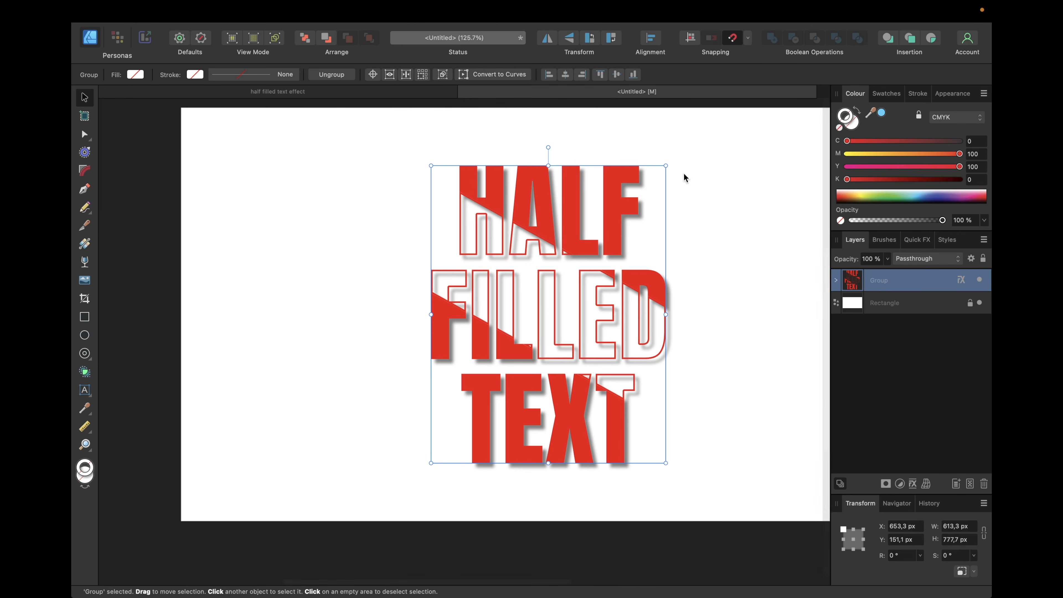
left_click_drag(666, 166, 687, 180)
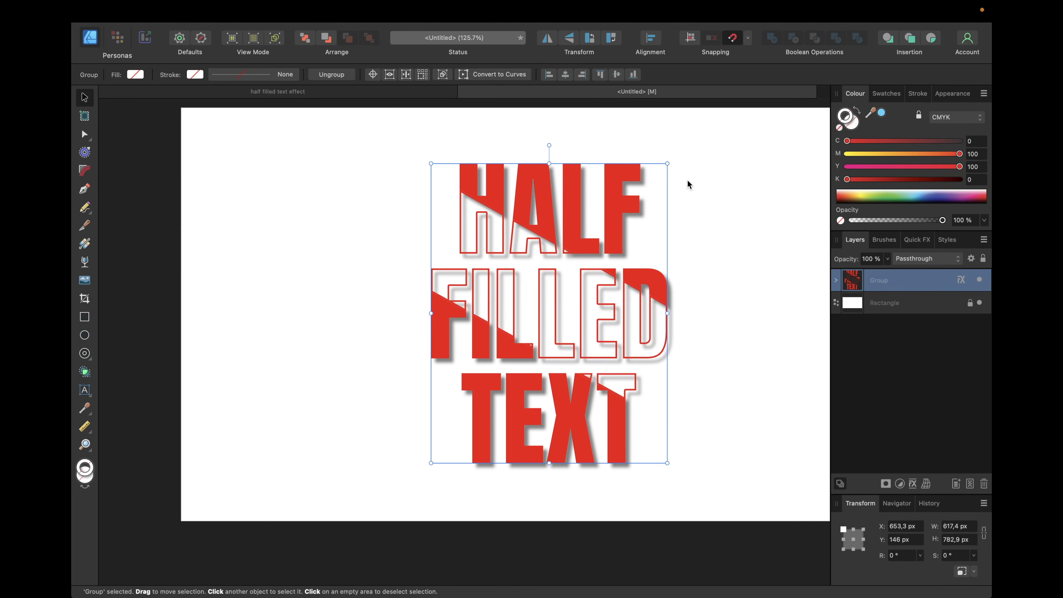
scroll(696, 196, "right", 2)
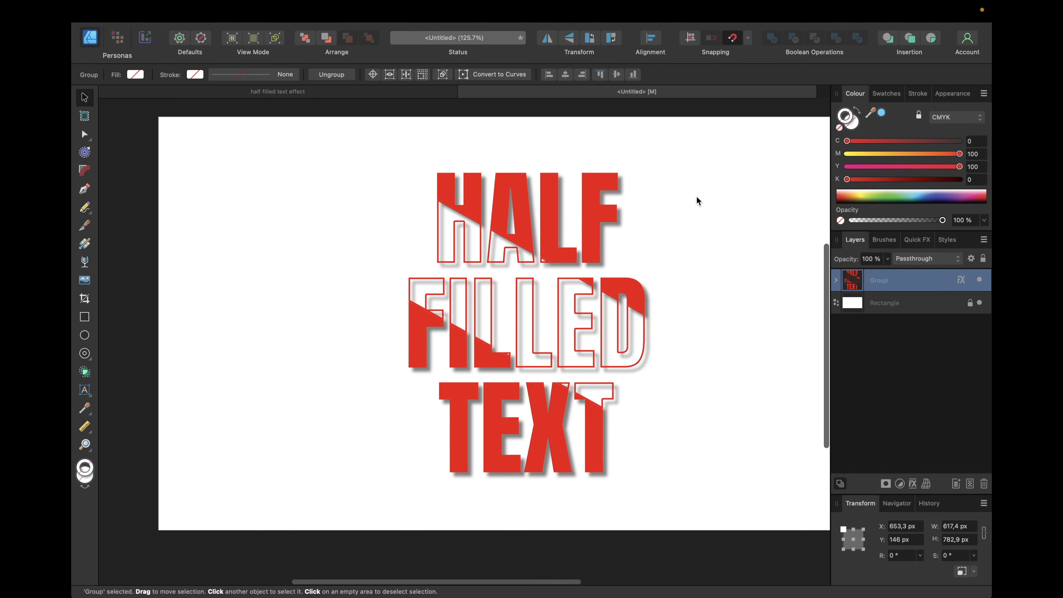
Compare the text with the finished "half filled text effect" document, return to the untitled document and deselect the group
left_click(357, 96)
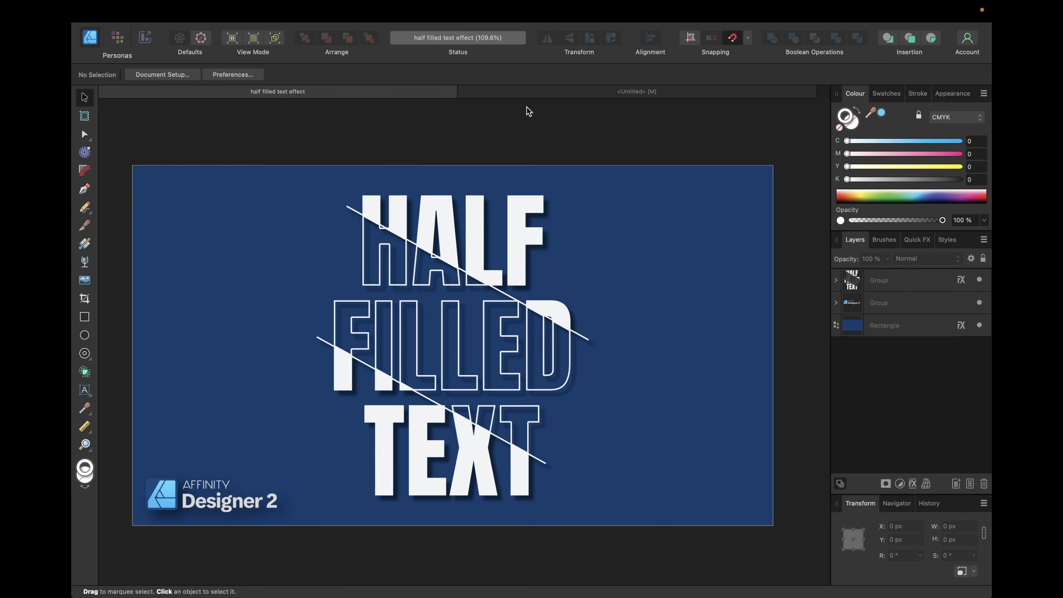
left_click(594, 91)
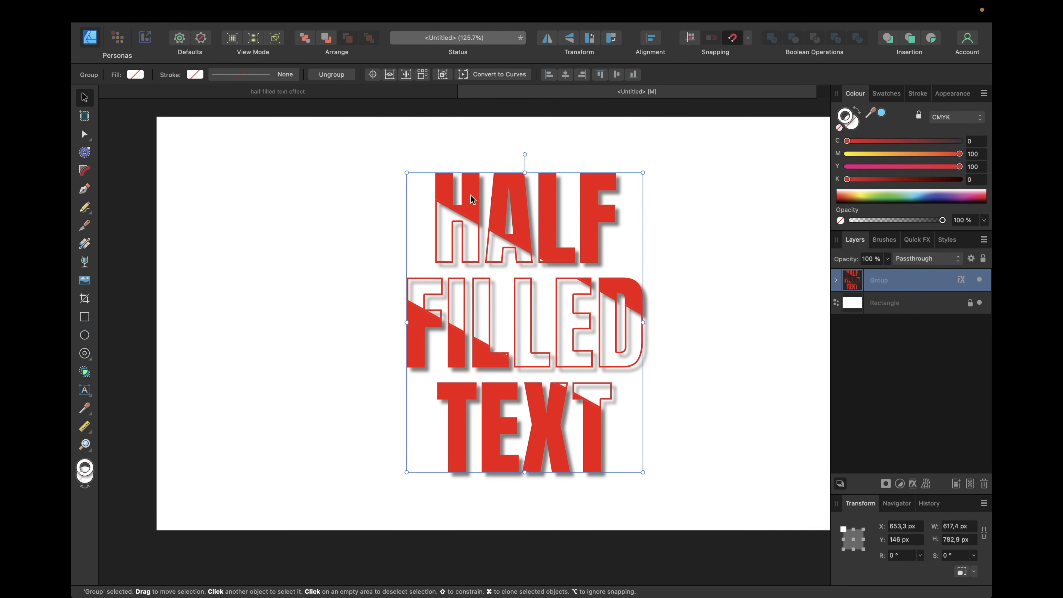
left_click(342, 98)
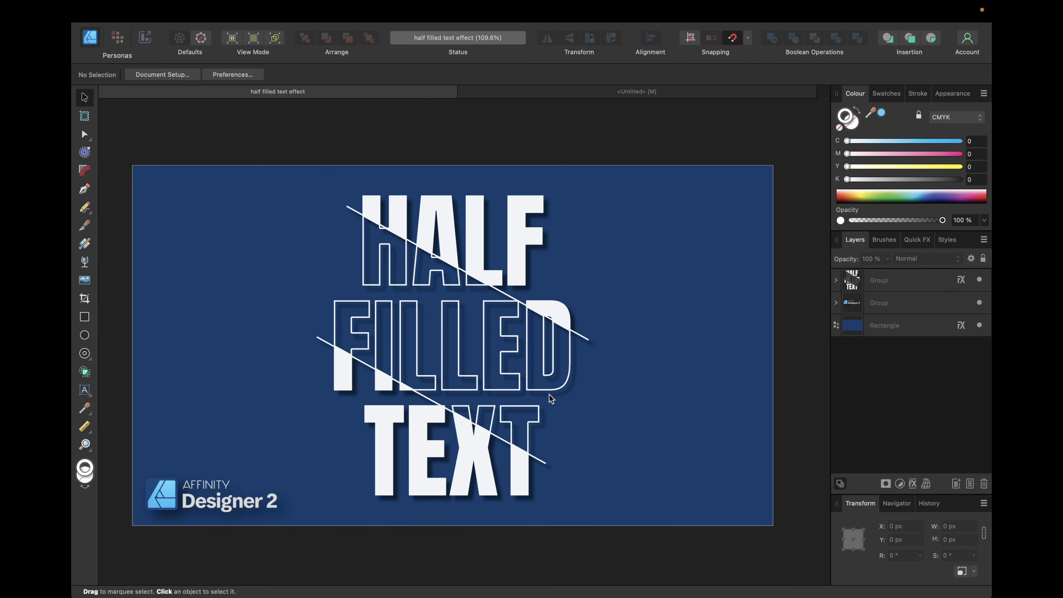
left_click(582, 95)
left_click(712, 214)
scroll(712, 214, "right", 2)
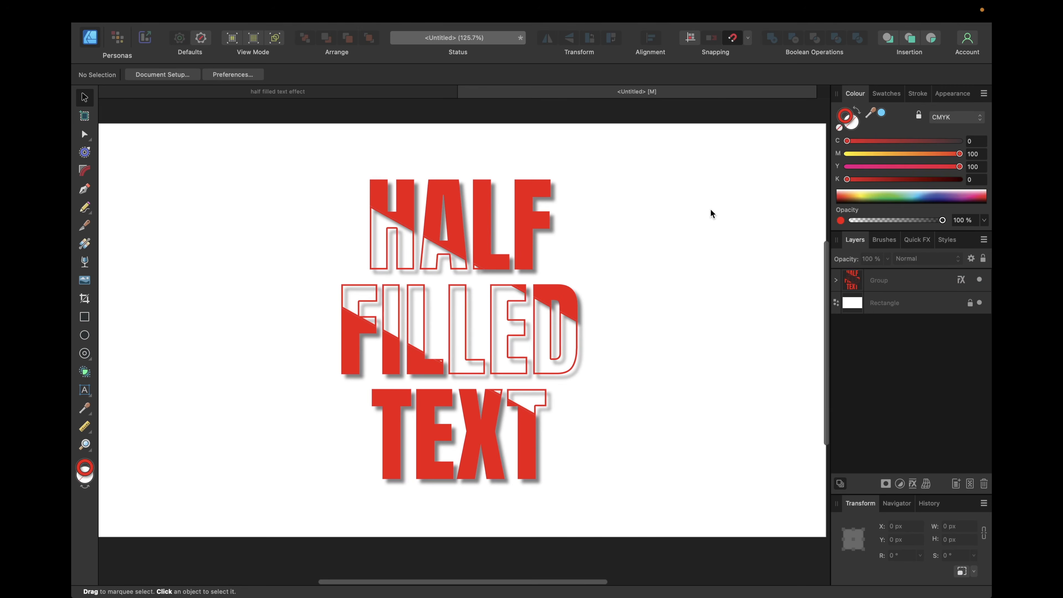